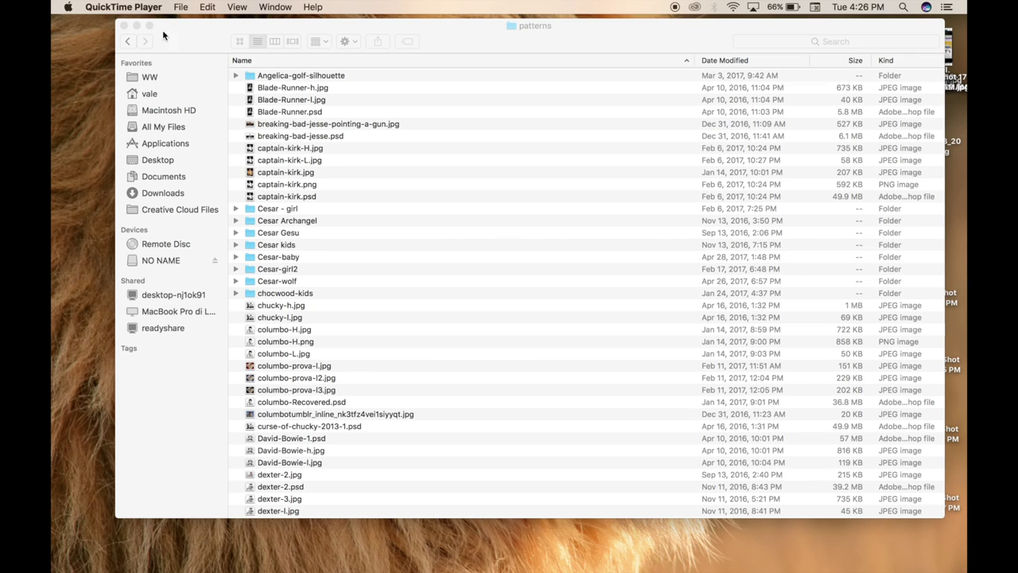
# Show the patterns folder as thumbnails, locate robert-plant.jpg and open it in Adobe Photoshop CC 2015.5.
pyautogui.click(235, 44)
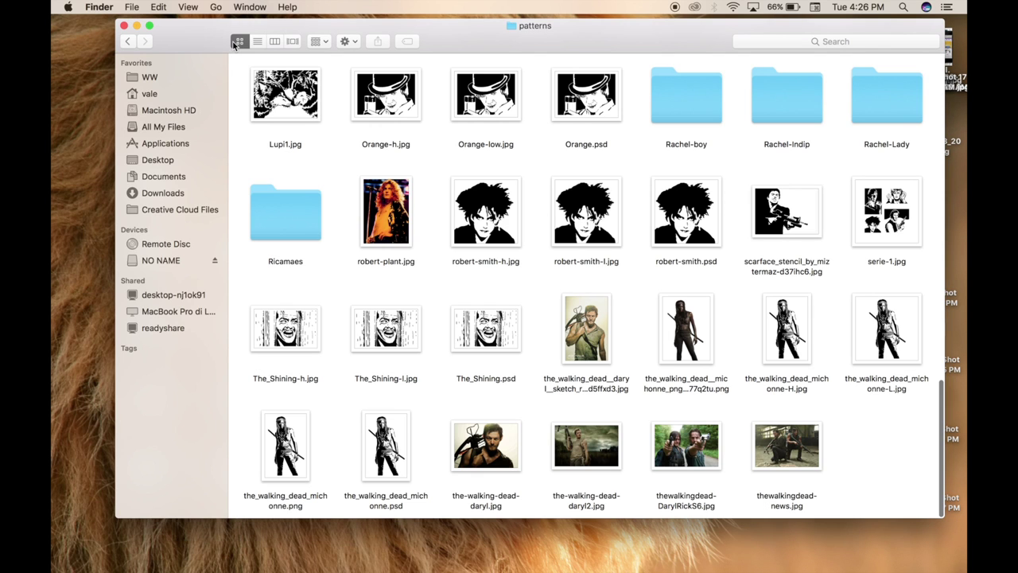
pyautogui.scroll(10, 551, 187)
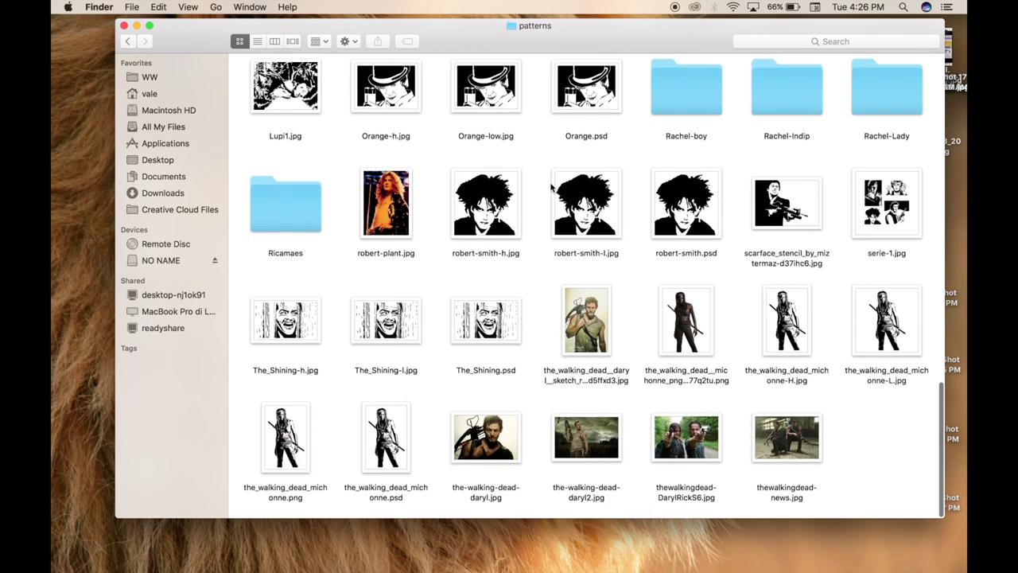
pyautogui.scroll(5, 551, 186)
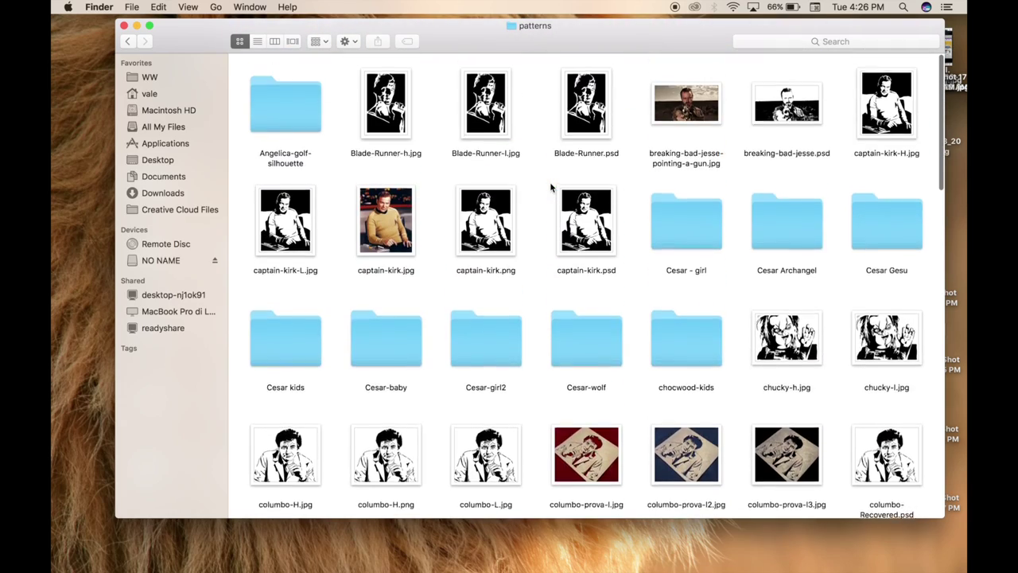
pyautogui.scroll(-8, 552, 187)
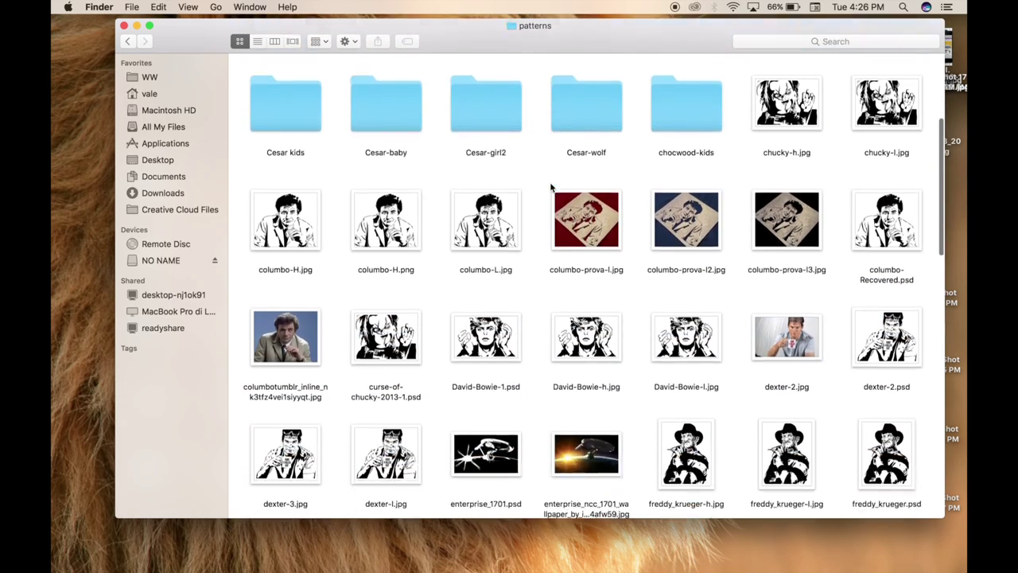
pyautogui.scroll(-4, 551, 187)
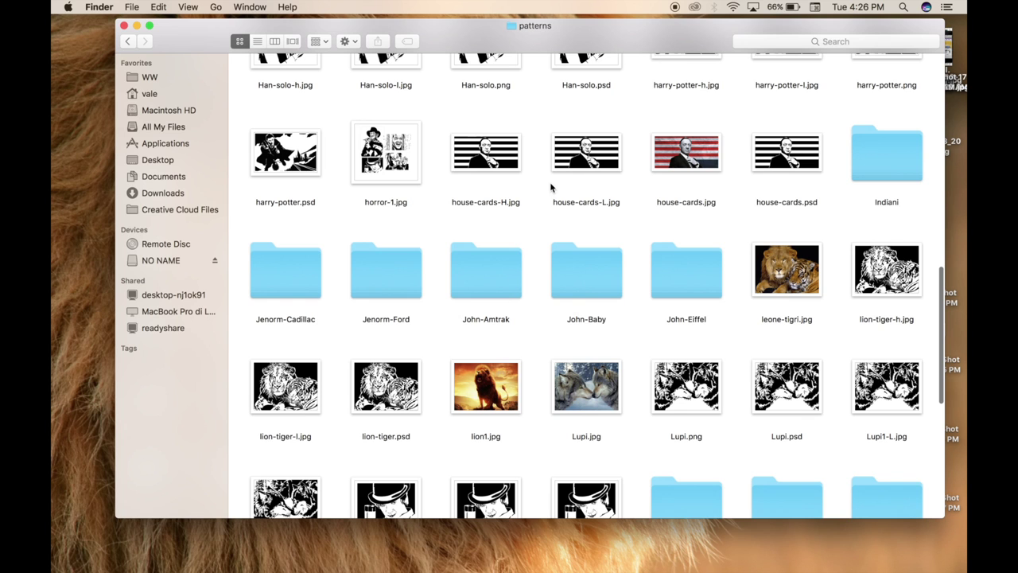
pyautogui.scroll(-6, 488, 412)
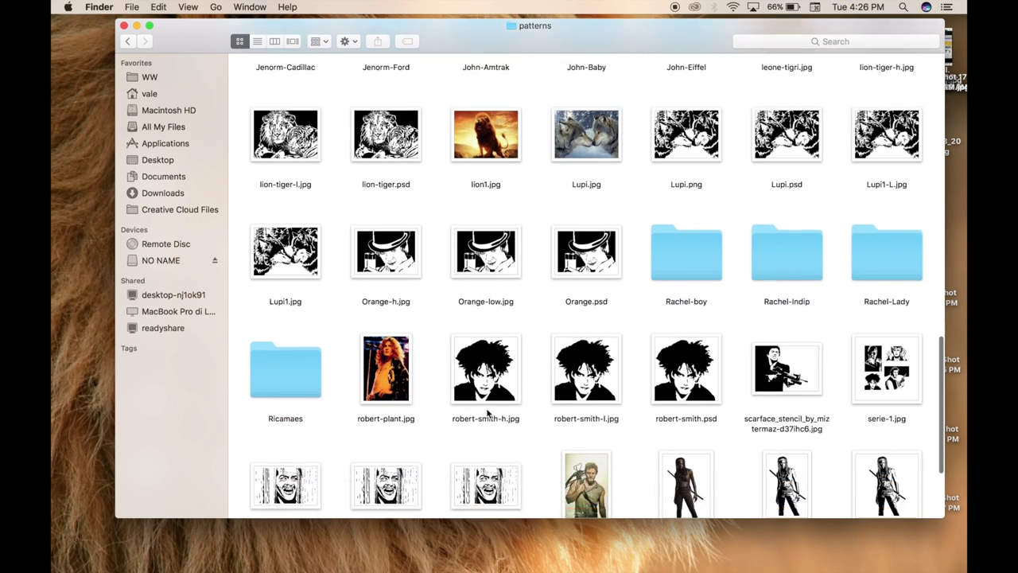
pyautogui.scroll(-1, 488, 412)
pyautogui.rightClick(387, 233)
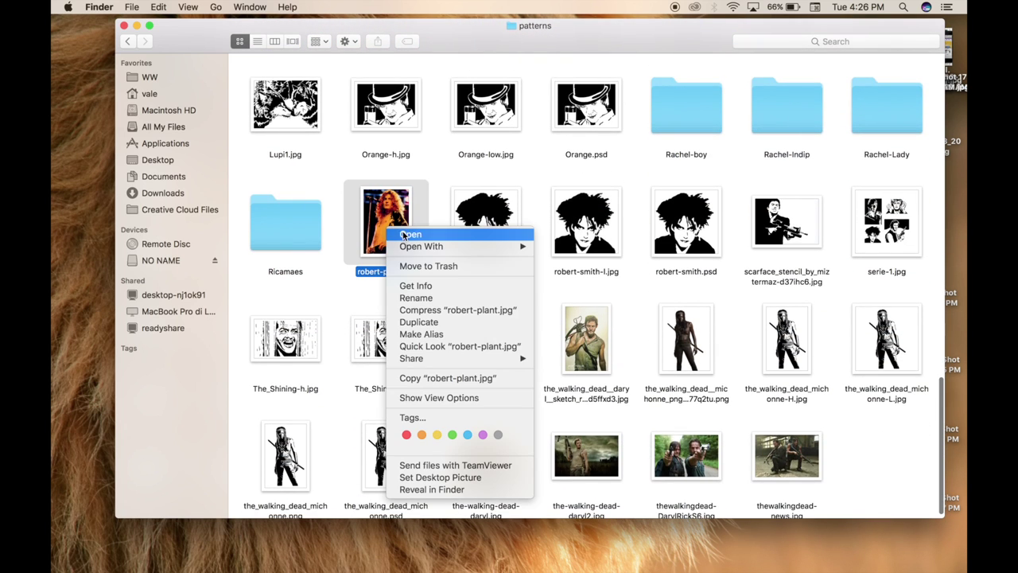
pyautogui.moveTo(457, 246)
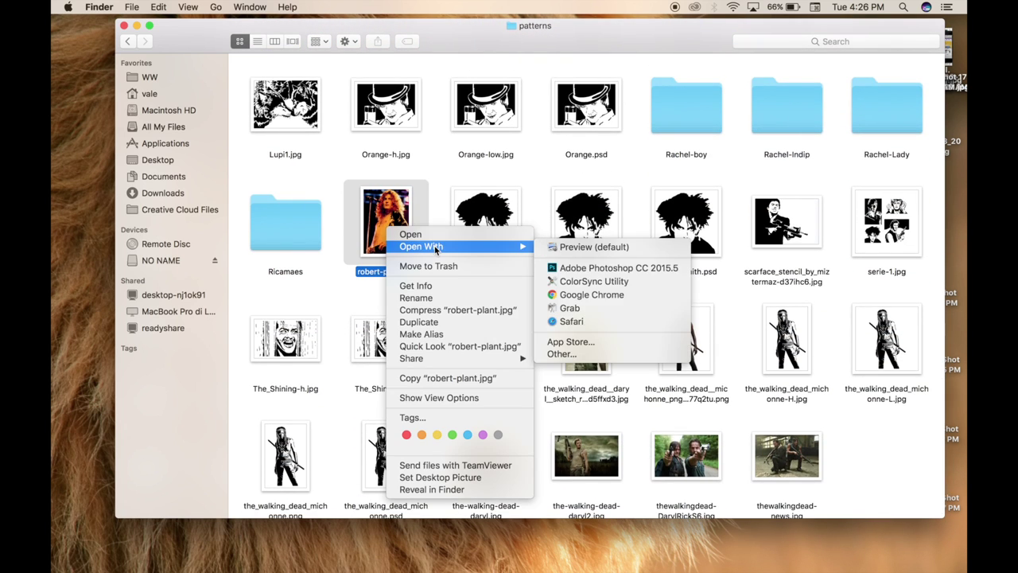
pyautogui.click(563, 268)
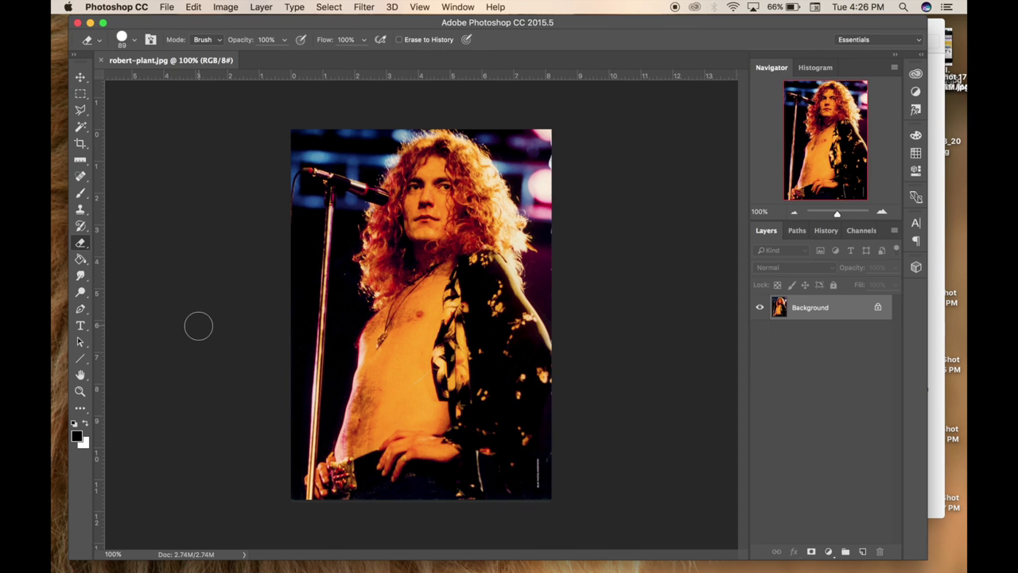
# Resize the image to 12 inches wide at a resolution of 300 pixels/inch, keeping its proportions.
pyautogui.click(224, 10)
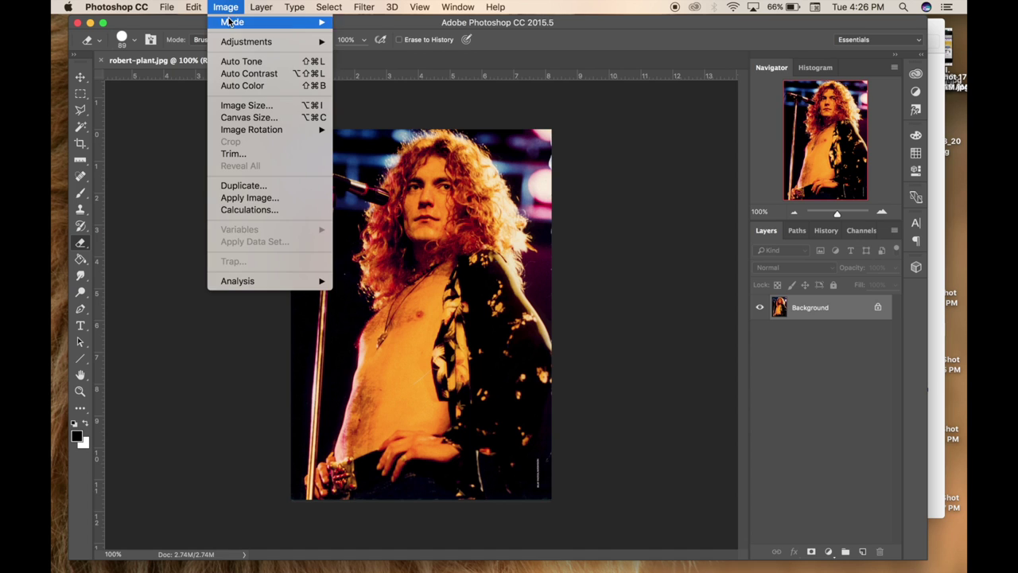
pyautogui.click(262, 106)
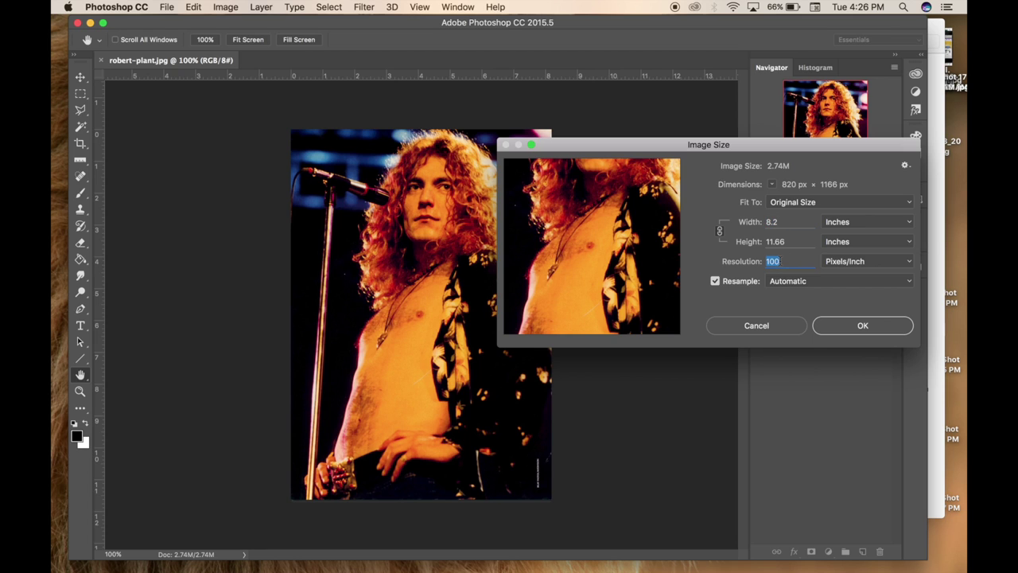
pyautogui.write('300')
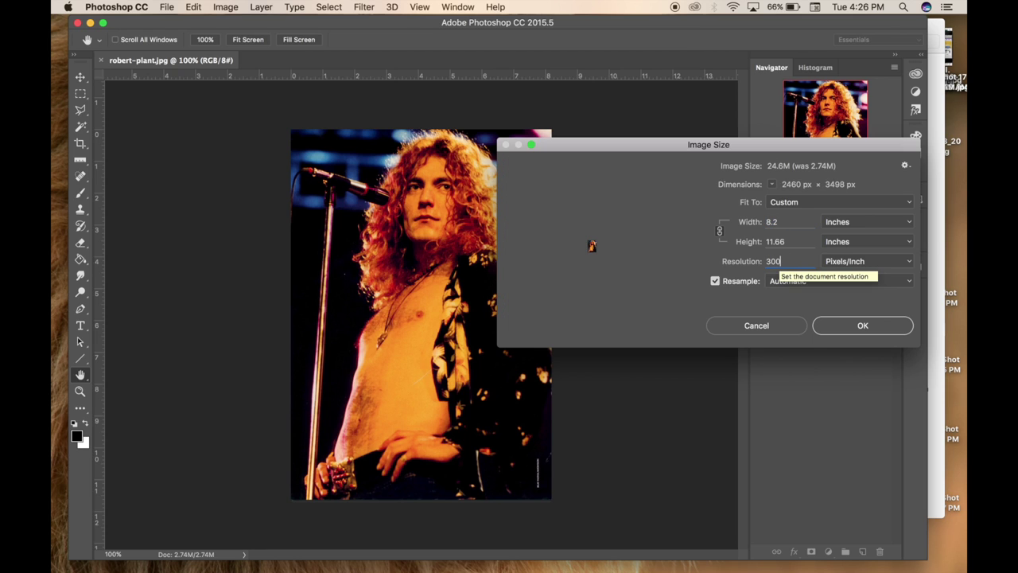
pyautogui.doubleClick(775, 222)
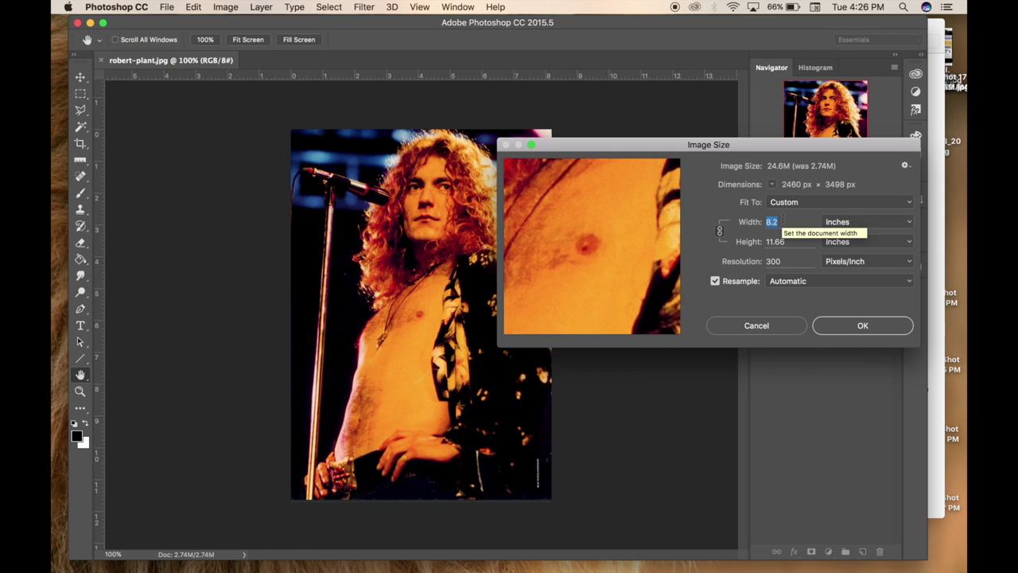
pyautogui.write('12')
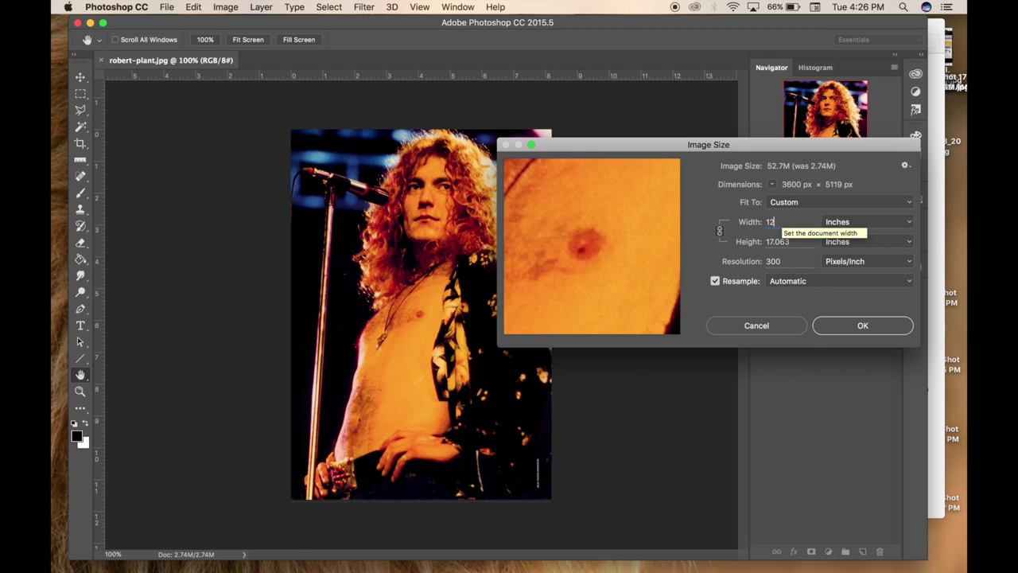
pyautogui.click(854, 325)
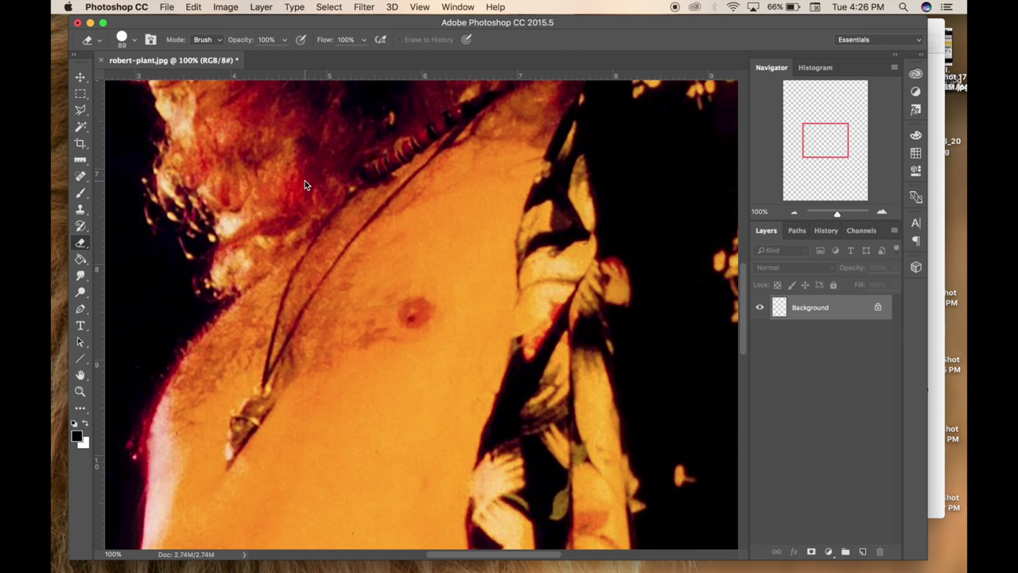
# Duplicate the Background layer.
pyautogui.press('super+minus')
pyautogui.press('super+minus')
pyautogui.press('super+minus')
pyautogui.press('super+minus')
pyautogui.rightClick(798, 315)
pyautogui.click(821, 337)
pyautogui.click(636, 245)
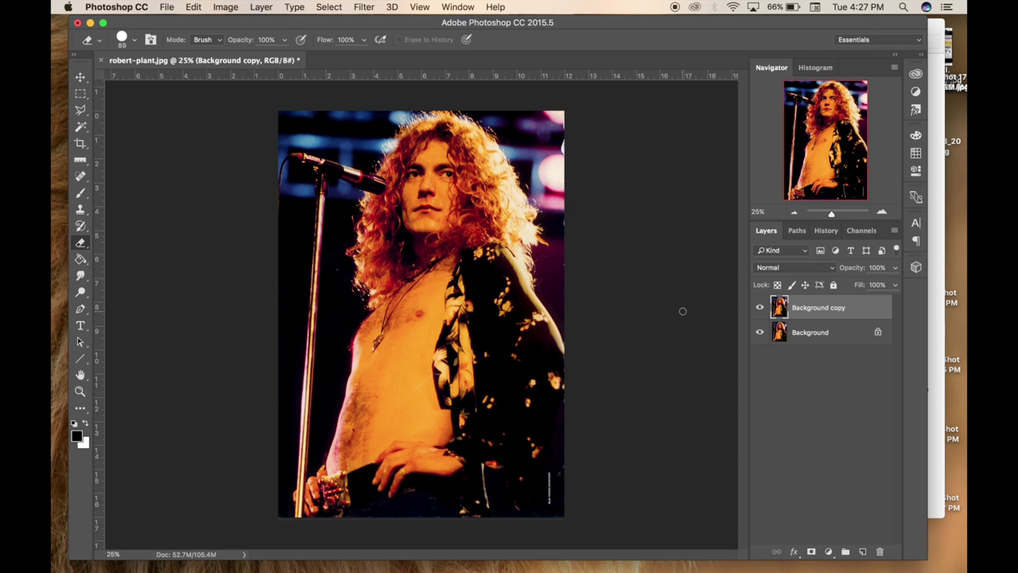
# Apply a Threshold adjustment with a level of 68 to the Background copy layer.
pyautogui.click(225, 6)
pyautogui.moveTo(244, 41)
pyautogui.click(379, 215)
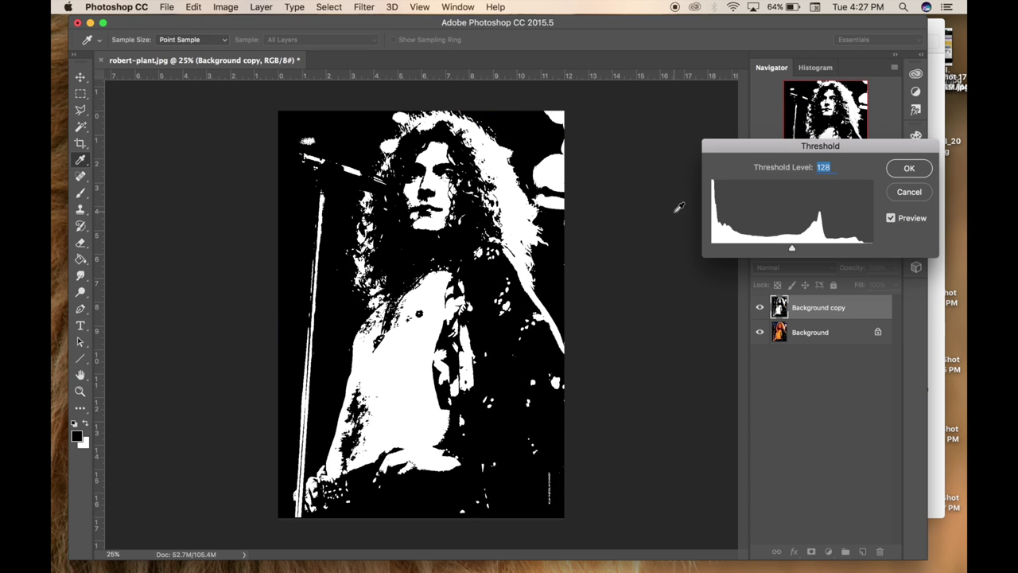
pyautogui.moveTo(764, 152); pyautogui.dragTo(663, 148)
pyautogui.moveTo(690, 244); pyautogui.dragTo(654, 243)
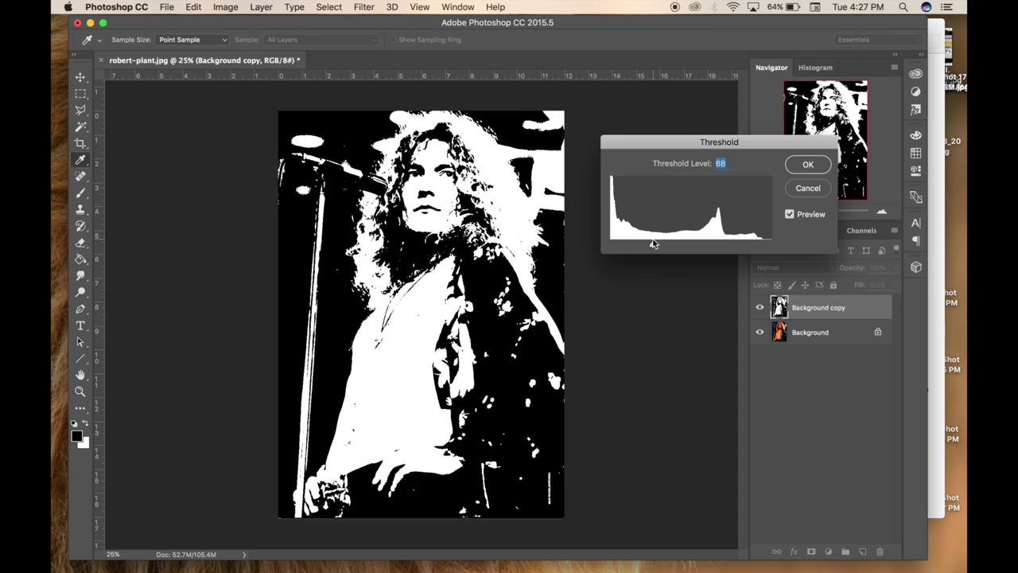
pyautogui.click(814, 166)
# Examine the face and hair up close, comparing the thresholded layer with the colour original.
pyautogui.press('super+plus')
pyautogui.press('super+plus')
pyautogui.scroll(6, 536, 204)
pyautogui.press('super+plus')
pyautogui.scroll(5, 536, 205)
pyautogui.click(760, 307)
pyautogui.click(760, 307)
pyautogui.scroll(-2, 640, 403)
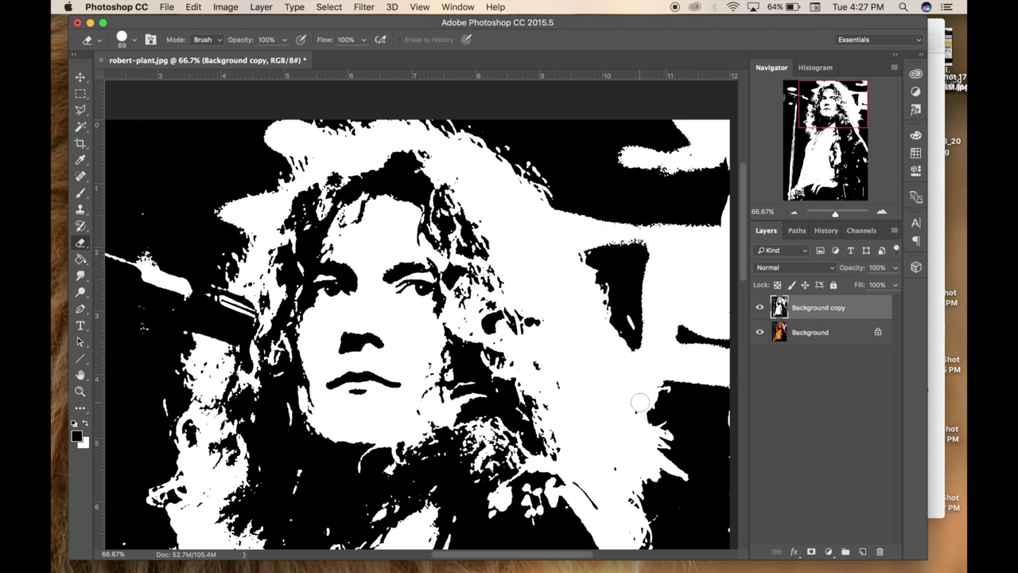
# Duplicate the colour Background layer again and place the new copy at the top of the layer stack.
pyautogui.click(827, 337)
pyautogui.rightClick(827, 336)
pyautogui.click(885, 357)
pyautogui.press('Return')
pyautogui.moveTo(825, 329); pyautogui.dragTo(824, 300)
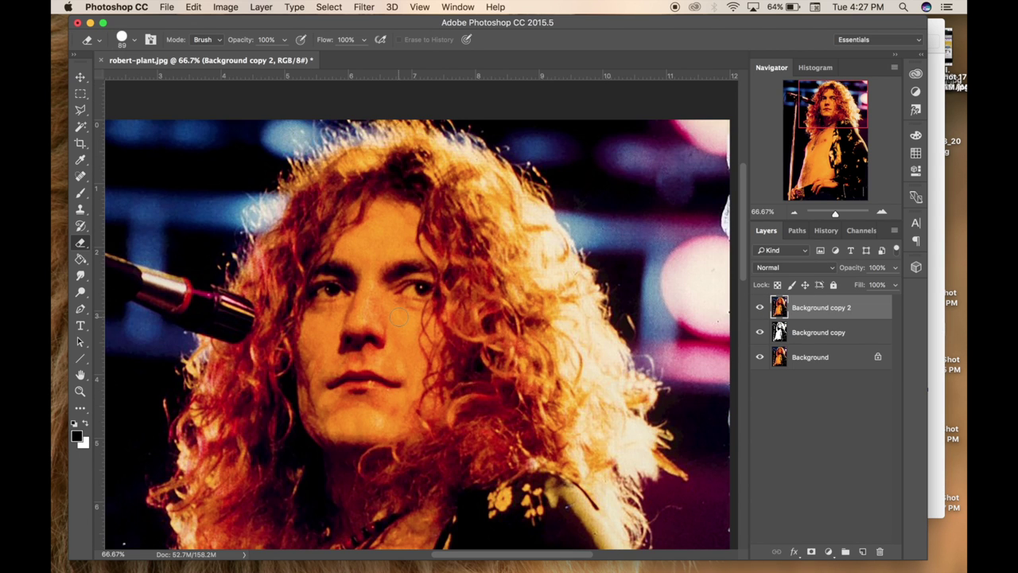
# Apply a Threshold adjustment to Background copy 2 at a higher level, so that more shadow areas turn black.
pyautogui.press('super+minus')
pyautogui.click(225, 6)
pyautogui.moveTo(238, 38)
pyautogui.click(405, 213)
pyautogui.scroll(-5, 375, 422)
pyautogui.moveTo(692, 246); pyautogui.dragTo(697, 245)
pyautogui.scroll(5, 701, 249)
pyautogui.hscroll(2, 701, 248)
pyautogui.click(796, 165)
# Compare the two threshold versions over the whole figure and the face by hiding and showing Background copy 2.
pyautogui.press('e')
pyautogui.press('super+minus')
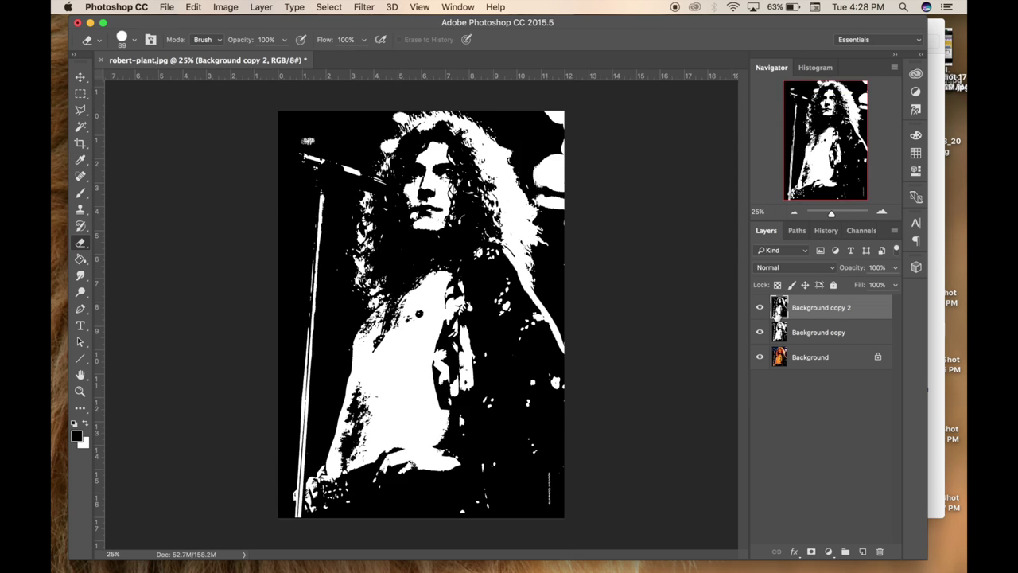
pyautogui.click(762, 306)
pyautogui.click(762, 307)
pyautogui.click(762, 306)
pyautogui.press('super+plus')
pyautogui.press('super+plus')
pyautogui.press('super+plus')
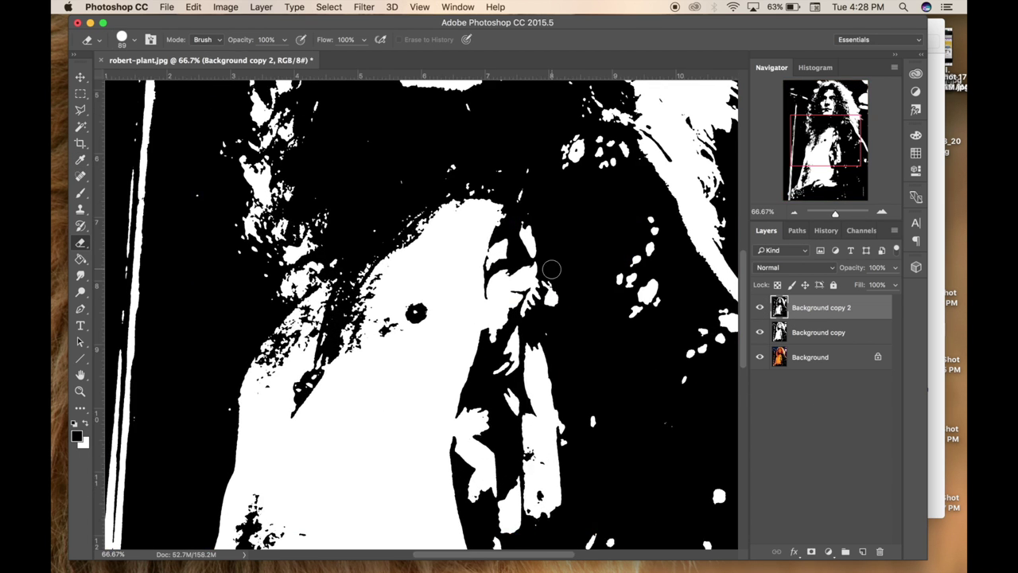
pyautogui.scroll(5, 549, 270)
pyautogui.click(760, 307)
pyautogui.click(757, 310)
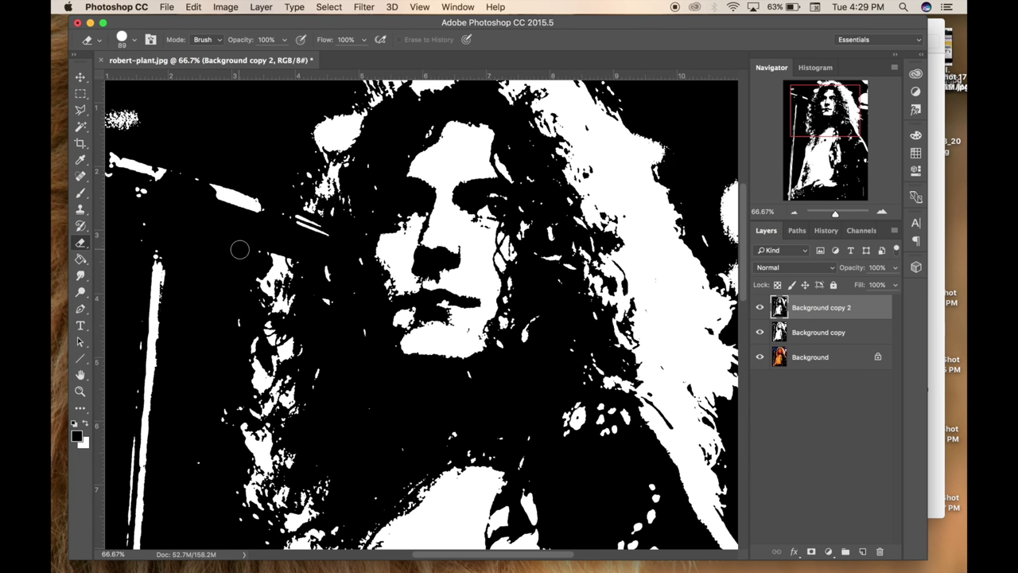
# Reduce the eraser size to 57 and erase the shadow around the eye nearest the microphone on Background copy 2.
pyautogui.rightClick(411, 228)
pyautogui.moveTo(513, 158); pyautogui.dragTo(501, 158)
pyautogui.click(395, 201)
pyautogui.moveTo(416, 201)
pyautogui.mouseDown()
pyautogui.moveTo(402, 210)
pyautogui.moveTo(399, 194)
pyautogui.mouseUp()
pyautogui.moveTo(396, 236); pyautogui.dragTo(391, 199)
pyautogui.hscroll(3, 410, 210)
# Compare the face with the lower threshold layer, then erase the shadows around the mouth, nose and other eye on Background copy 2.
pyautogui.click(759, 308)
pyautogui.click(759, 308)
pyautogui.click(759, 310)
pyautogui.click(759, 309)
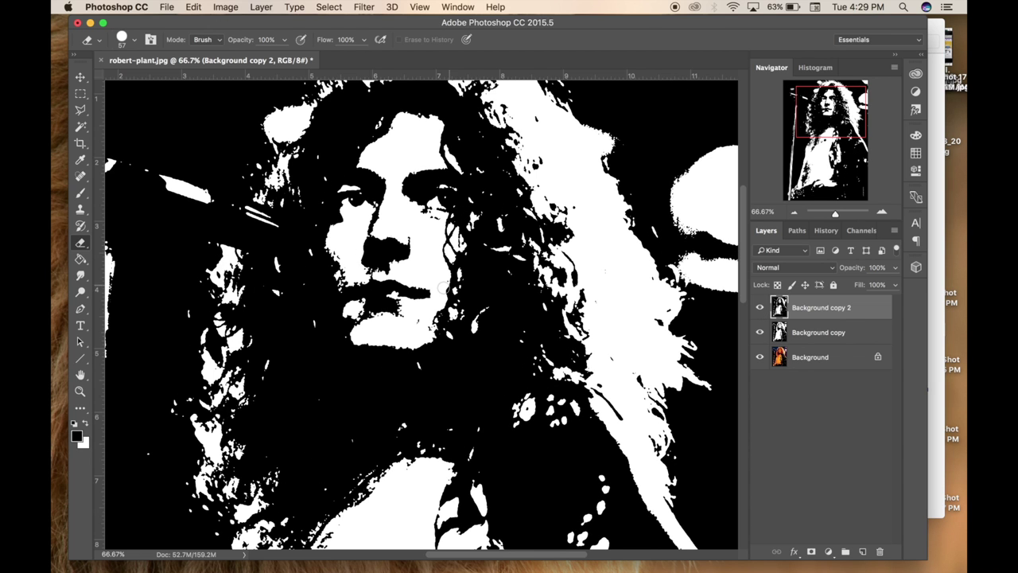
pyautogui.moveTo(357, 296)
pyautogui.mouseDown()
pyautogui.moveTo(433, 295)
pyautogui.moveTo(357, 283)
pyautogui.moveTo(394, 268)
pyautogui.moveTo(370, 252)
pyautogui.mouseUp()
pyautogui.moveTo(415, 208)
pyautogui.mouseDown()
pyautogui.moveTo(447, 191)
pyautogui.moveTo(401, 191)
pyautogui.moveTo(432, 168)
pyautogui.moveTo(381, 186)
pyautogui.moveTo(385, 201)
pyautogui.mouseUp()
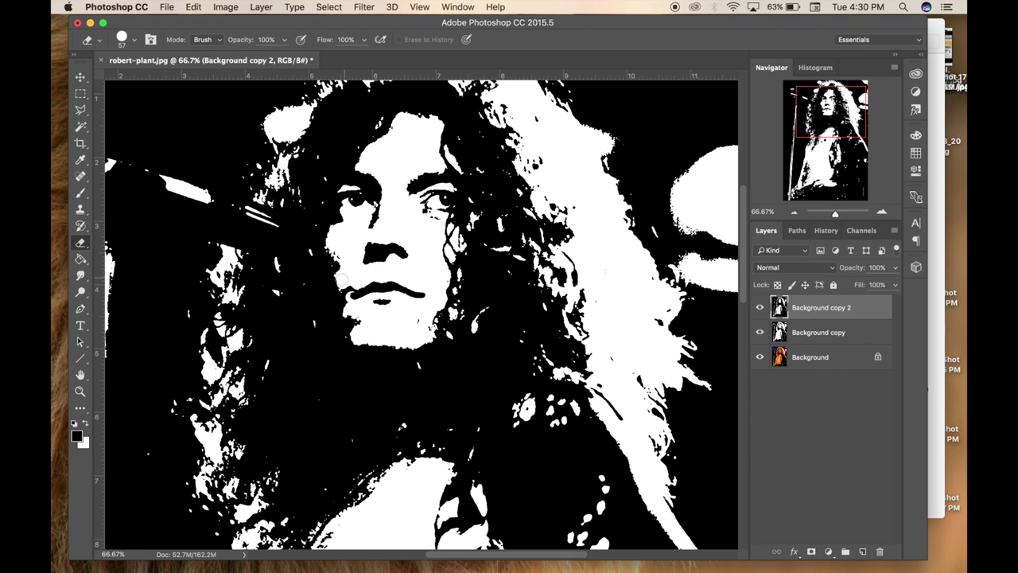
# Merge Background copy 2 and Background copy into one layer.
pyautogui.press('super+minus')
pyautogui.press('super+minus')
pyautogui.press('super+minus')
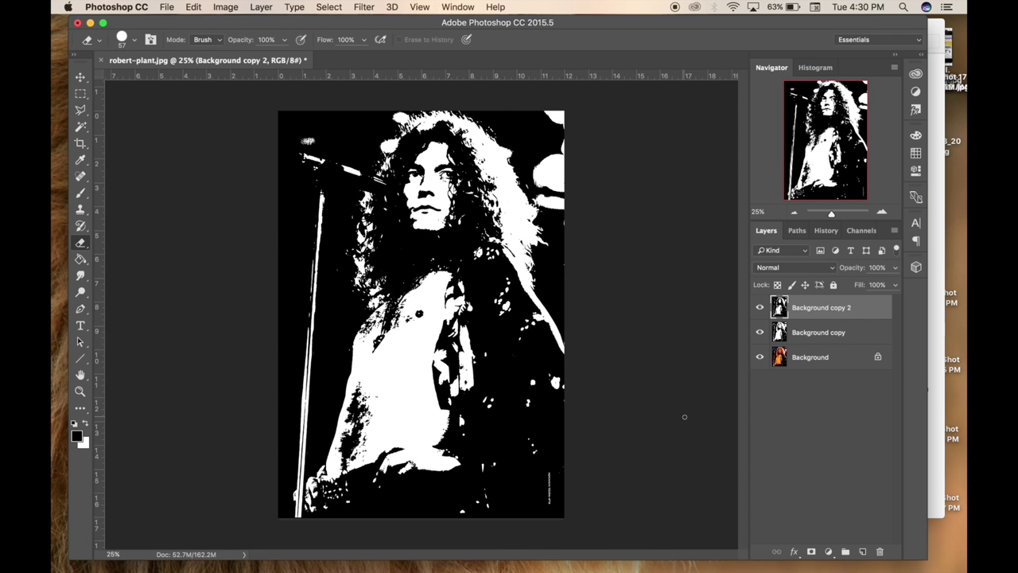
pyautogui.keyDown('shift'); pyautogui.click(809, 334); pyautogui.keyUp('shift')
pyautogui.rightClick(809, 337)
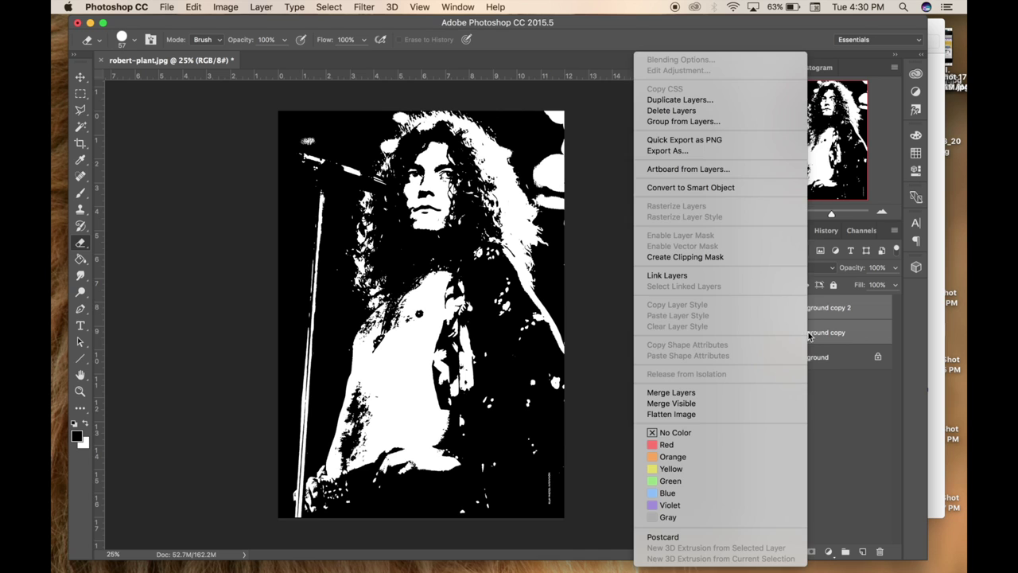
pyautogui.click(729, 394)
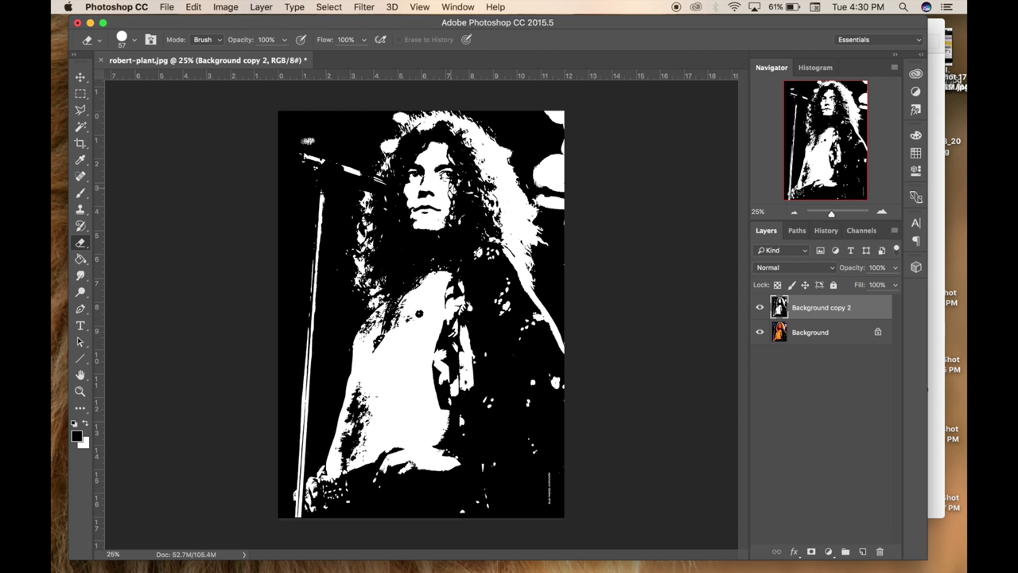
# Apply the artistic Cutout filter to the merged layer with Number of Levels 8, Edge Simplicity 0 and Edge Fidelity 3.
pyautogui.click(363, 8)
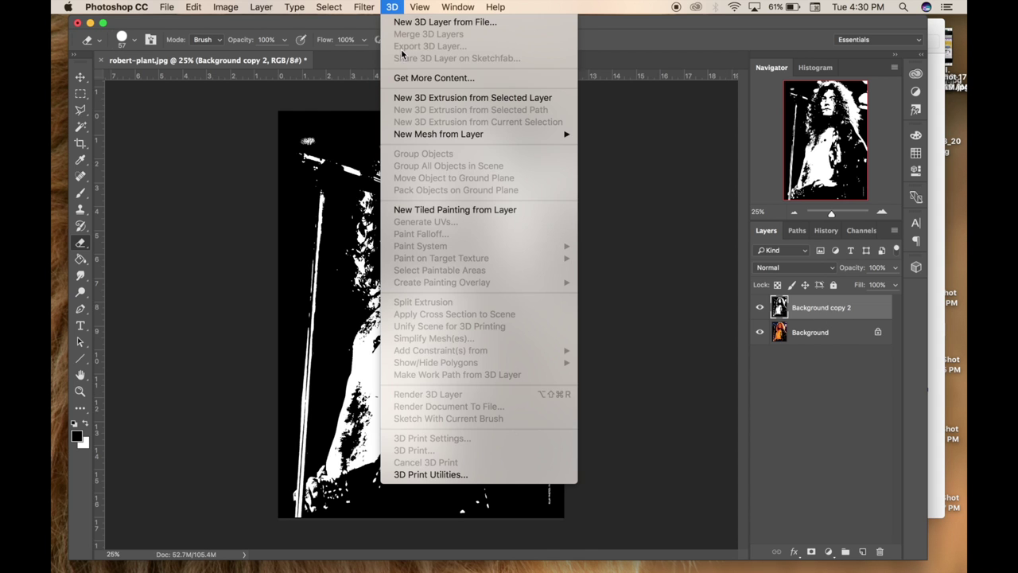
pyautogui.click(398, 61)
pyautogui.moveTo(534, 366); pyautogui.dragTo(213, 326)
pyautogui.press('super+minus')
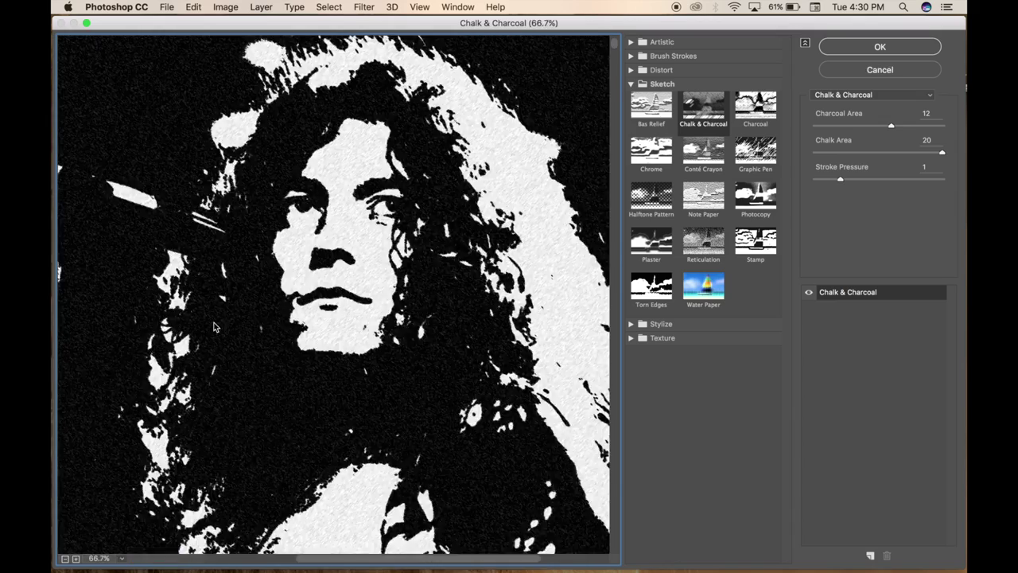
pyautogui.keyDown('alt'); pyautogui.click(214, 326); pyautogui.keyUp('alt')
pyautogui.click(630, 43)
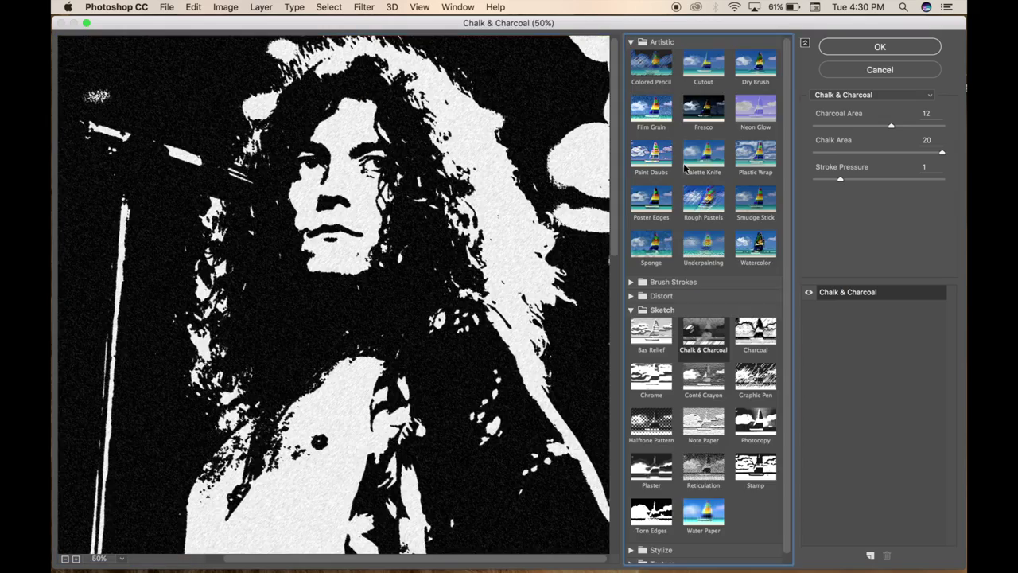
pyautogui.click(702, 69)
pyautogui.click(942, 128)
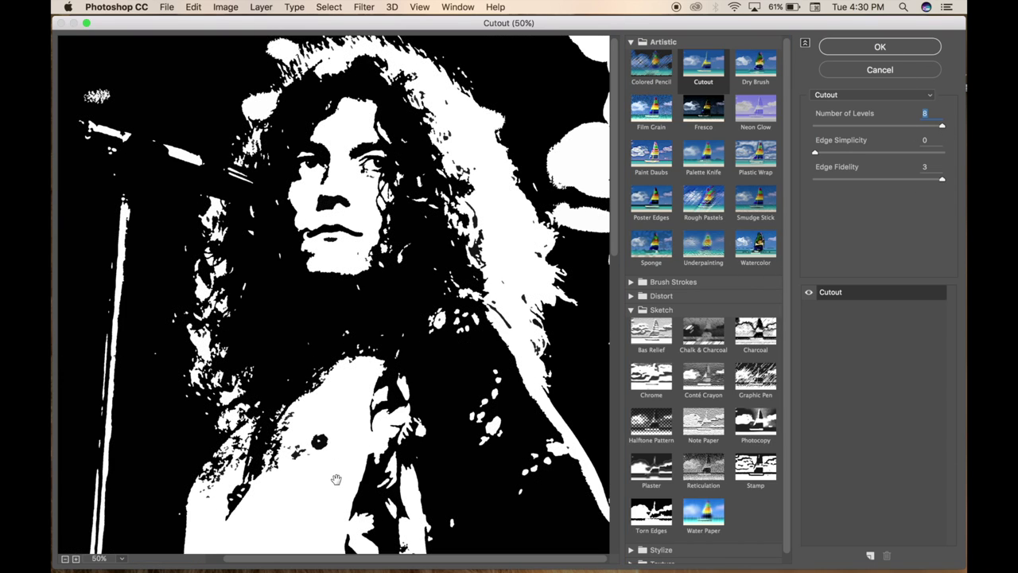
pyautogui.click(881, 47)
# Save the filtered image in Photoshop format as robert-plant.psd in the patterns folder.
pyautogui.press('super+plus')
pyautogui.press('super+plus')
pyautogui.scroll(8, 501, 302)
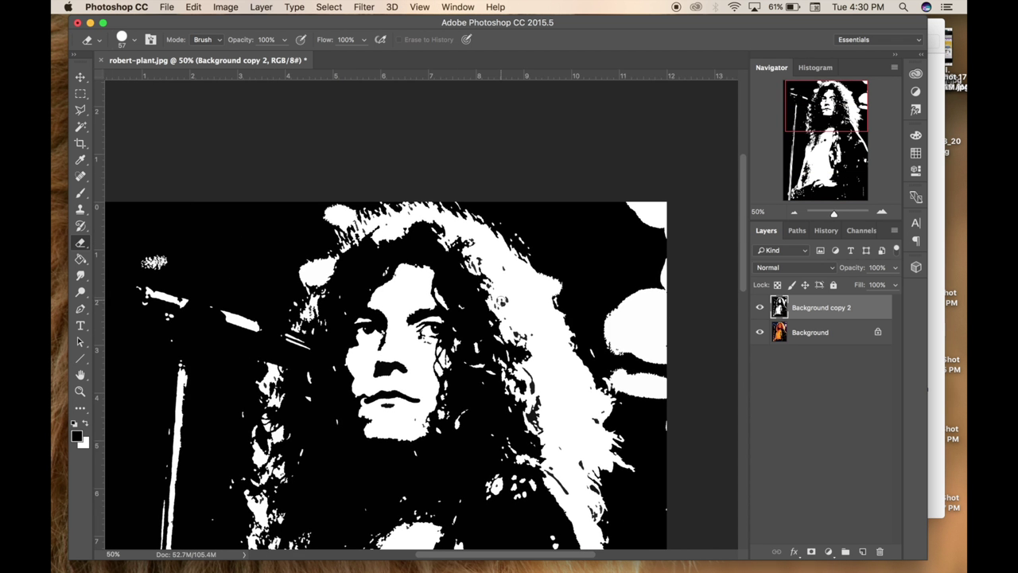
pyautogui.scroll(-5, 500, 300)
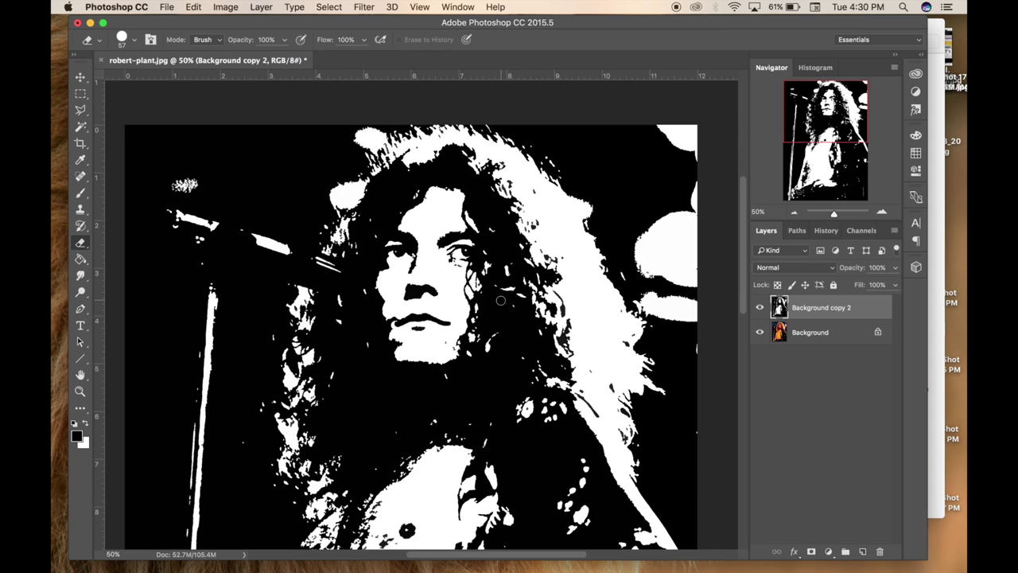
pyautogui.click(167, 7)
pyautogui.click(182, 136)
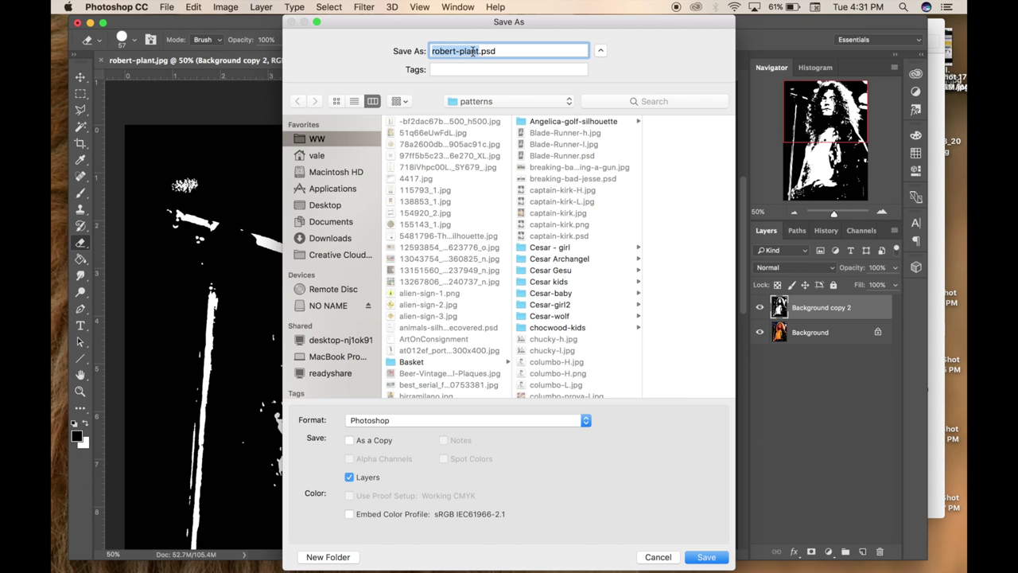
pyautogui.click(705, 557)
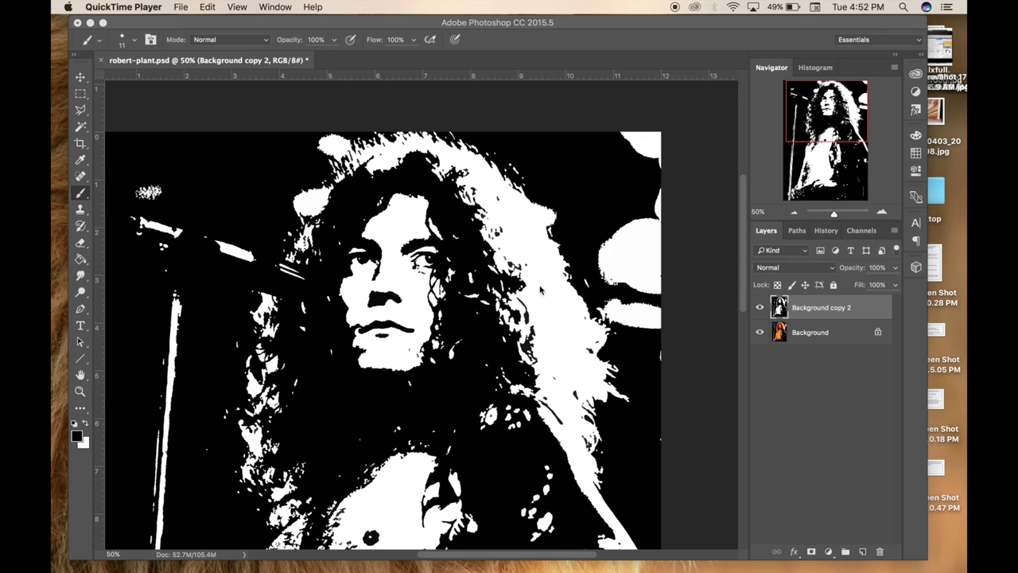
# Duplicate the original colour Background layer.
pyautogui.click(471, 107)
pyautogui.press('super+minus')
pyautogui.press('super+minus')
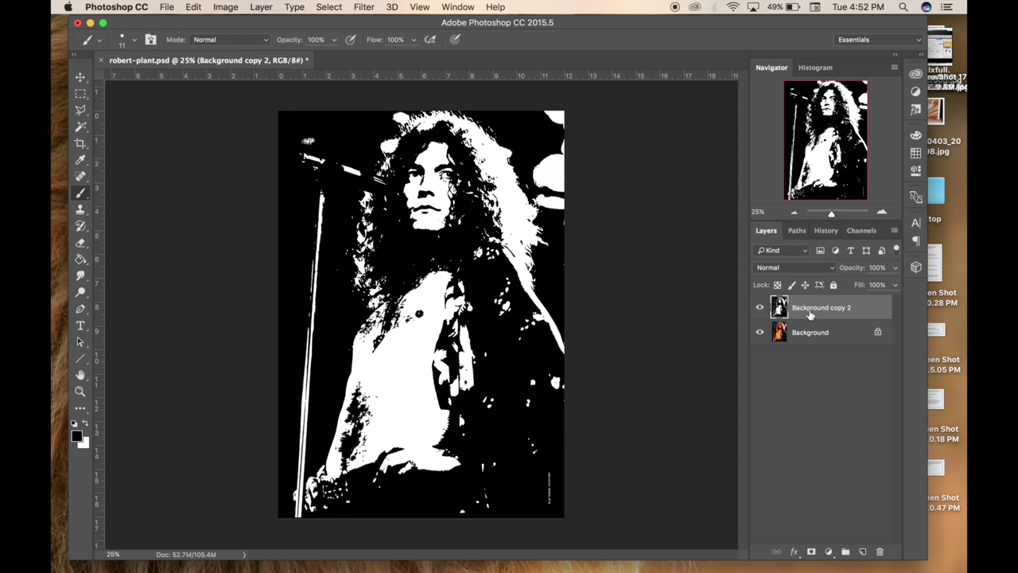
pyautogui.click(804, 336)
pyautogui.rightClick(804, 336)
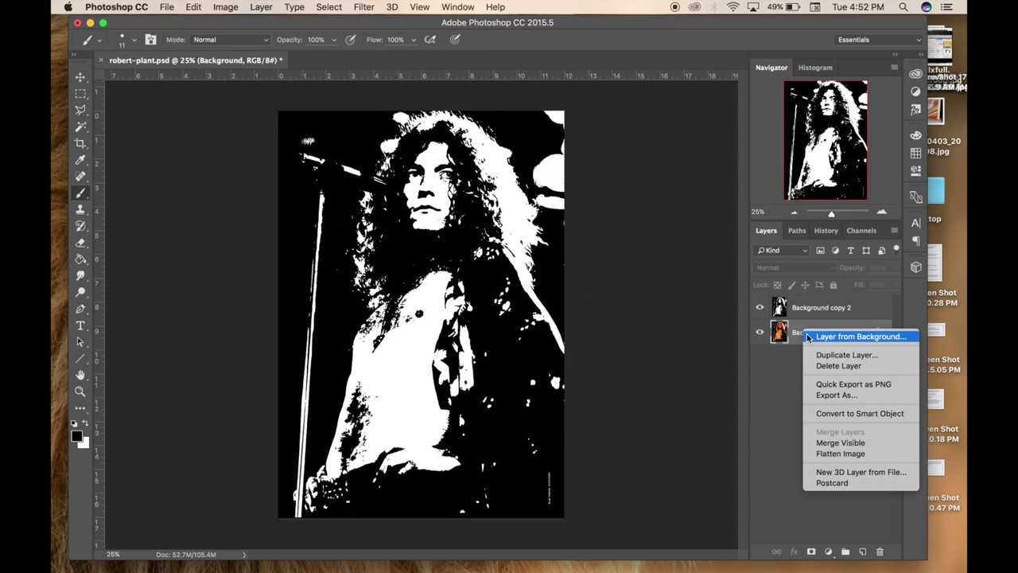
pyautogui.click(839, 356)
pyautogui.click(631, 243)
# Duplicate the black-and-white Background copy 2, move the original below the colour copy and hide it.
pyautogui.click(814, 315)
pyautogui.press('super+j')
pyautogui.moveTo(801, 342); pyautogui.dragTo(800, 371)
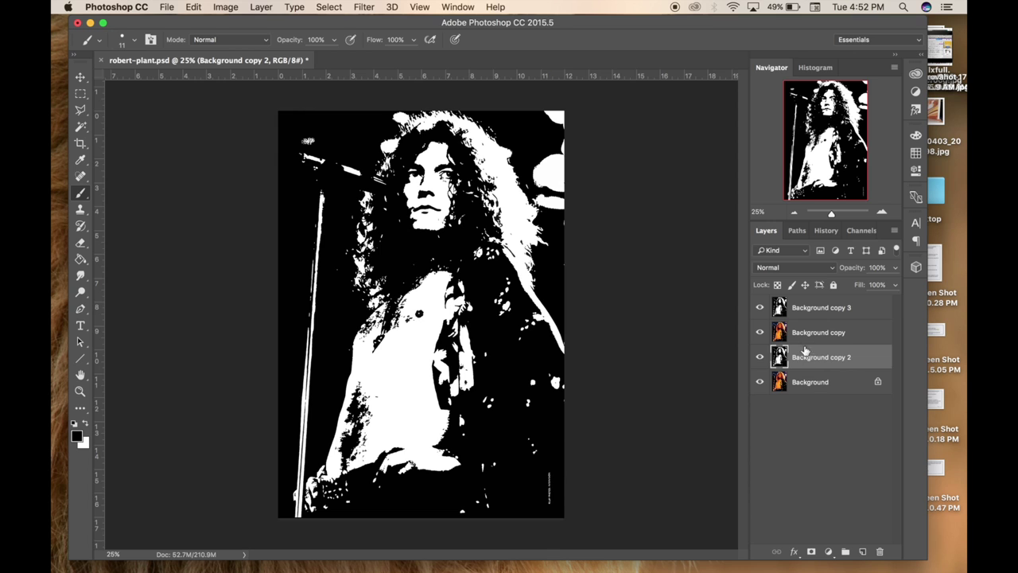
pyautogui.click(759, 356)
# Move Background copy to the top of the layer stack and set its opacity to 58% as a colour overlay.
pyautogui.moveTo(807, 334); pyautogui.dragTo(803, 304)
pyautogui.click(894, 268)
pyautogui.moveTo(892, 283); pyautogui.dragTo(867, 283)
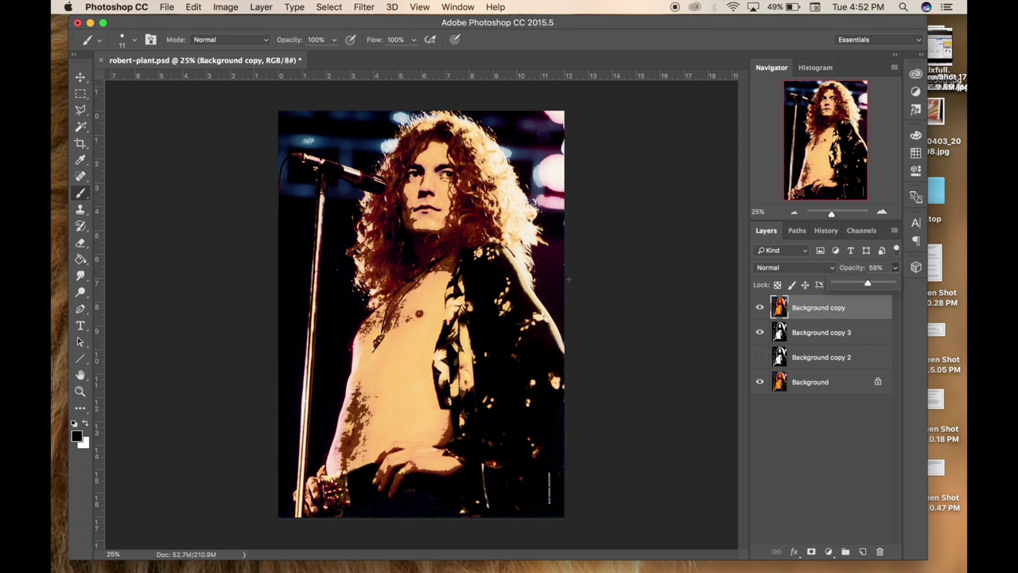
pyautogui.press('super+plus')
pyautogui.press('super+plus')
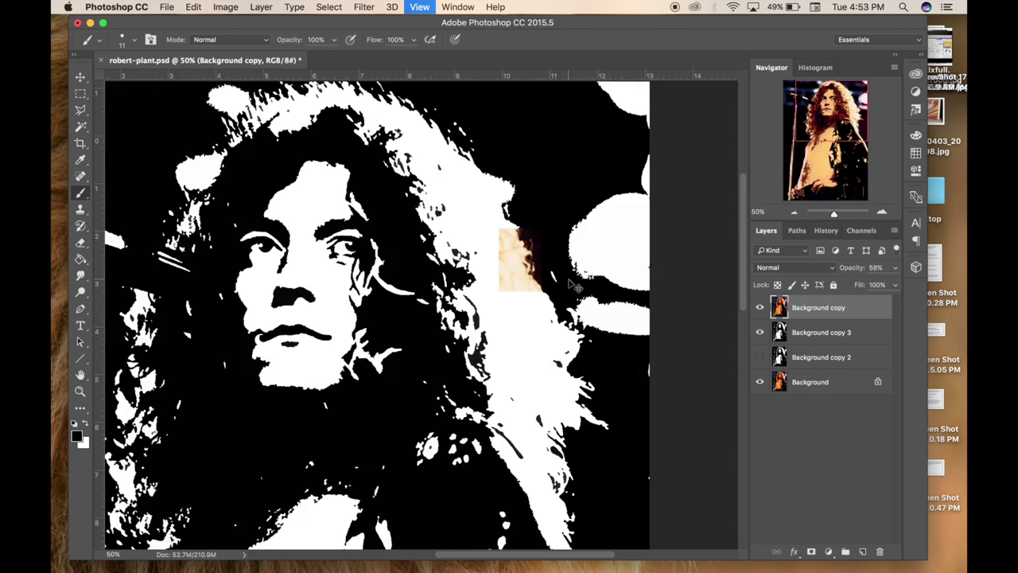
pyautogui.press('super+plus')
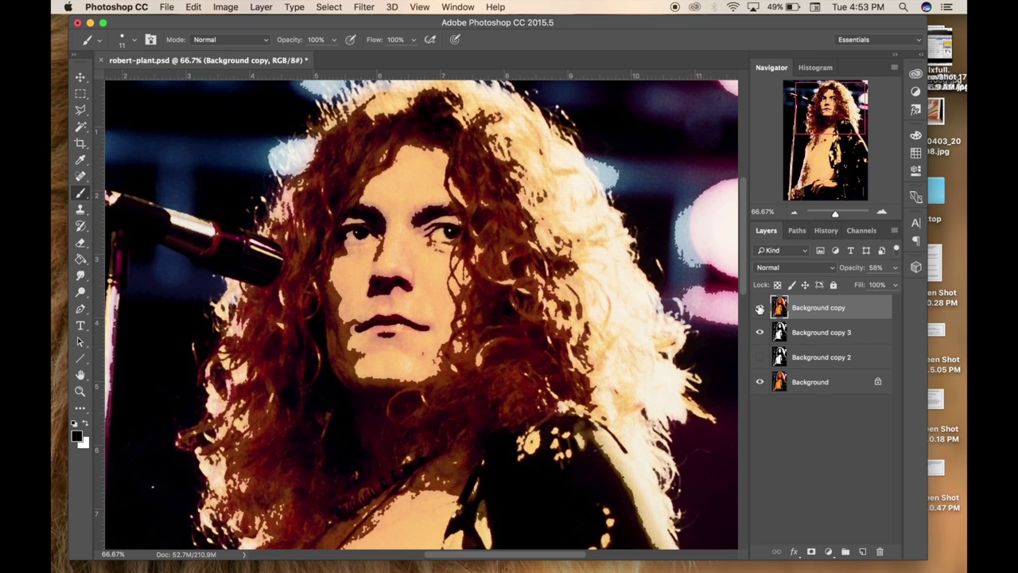
pyautogui.click(760, 308)
pyautogui.click(760, 308)
# Set the brush size to 220 px and paint black over the stage lights beside the hair on Background copy 3.
pyautogui.scroll(4, 420, 248)
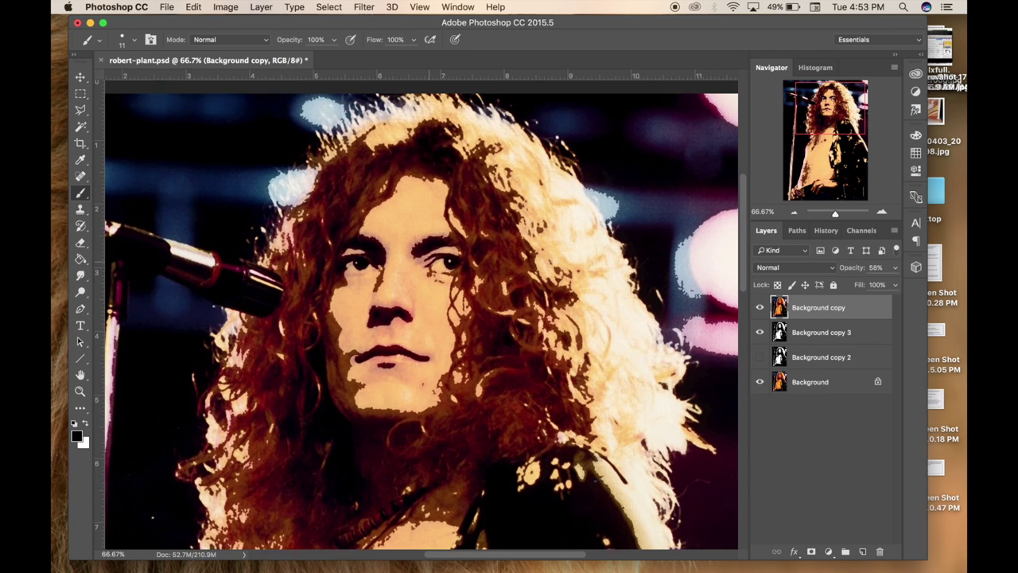
pyautogui.hscroll(5, 419, 248)
pyautogui.scroll(-2, 421, 314)
pyautogui.hscroll(1, 421, 315)
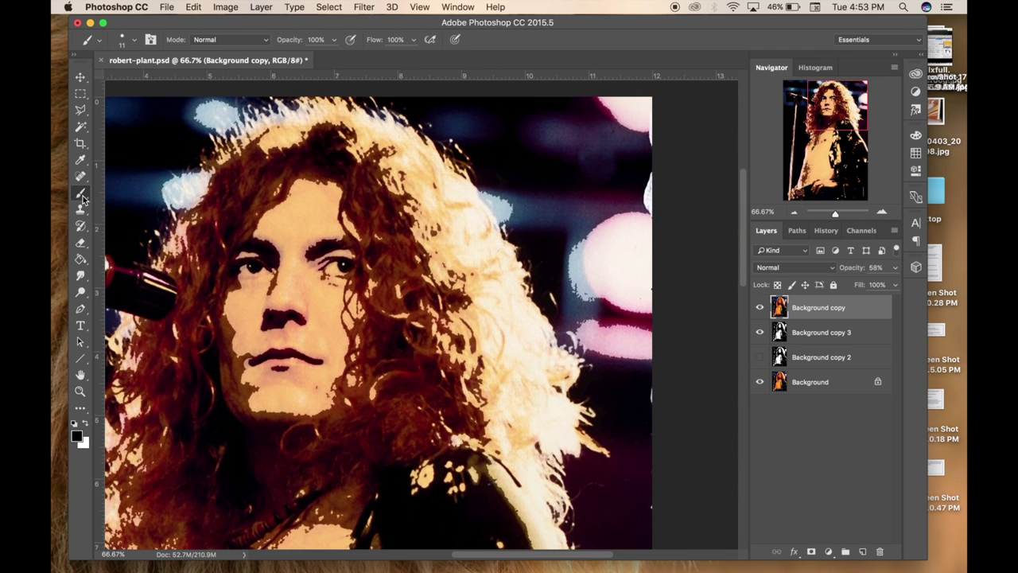
pyautogui.rightClick(274, 197)
pyautogui.moveTo(353, 160)
pyautogui.mouseDown()
pyautogui.moveTo(417, 158)
pyautogui.moveTo(402, 161)
pyautogui.mouseUp()
pyautogui.click(580, 239)
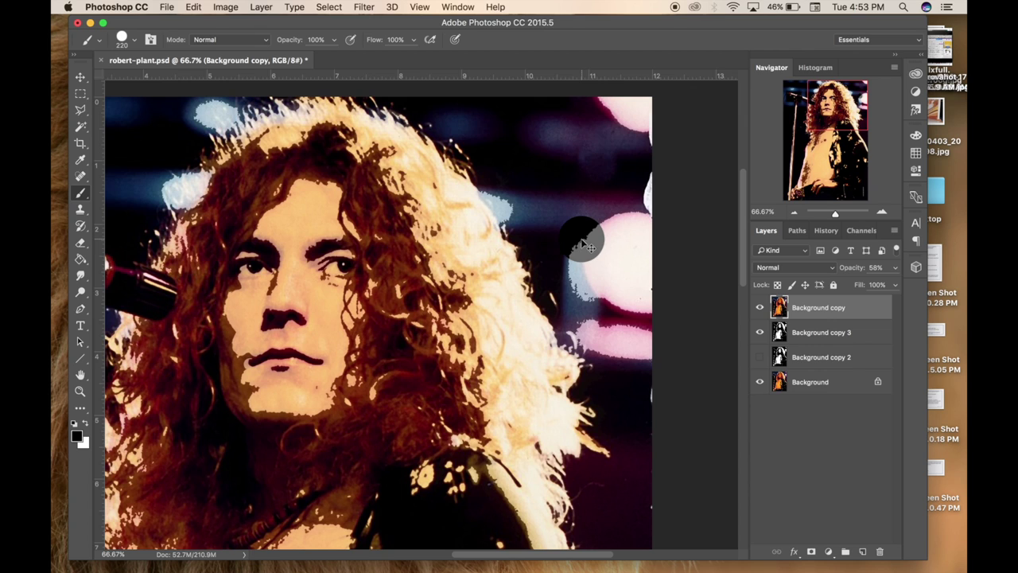
pyautogui.hotkey('alt', '[')
pyautogui.moveTo(604, 235)
pyautogui.mouseDown()
pyautogui.moveTo(637, 269)
pyautogui.moveTo(637, 119)
pyautogui.moveTo(599, 105)
pyautogui.moveTo(642, 168)
pyautogui.moveTo(640, 393)
pyautogui.moveTo(611, 348)
pyautogui.moveTo(581, 328)
pyautogui.moveTo(561, 284)
pyautogui.moveTo(604, 274)
pyautogui.moveTo(599, 301)
pyautogui.mouseUp()
# Hide the colour overlay and paint black over the light patch beside the hair and the vertical credit text on Background copy 3.
pyautogui.press('super+minus')
pyautogui.press('super+minus')
pyautogui.press('super+minus')
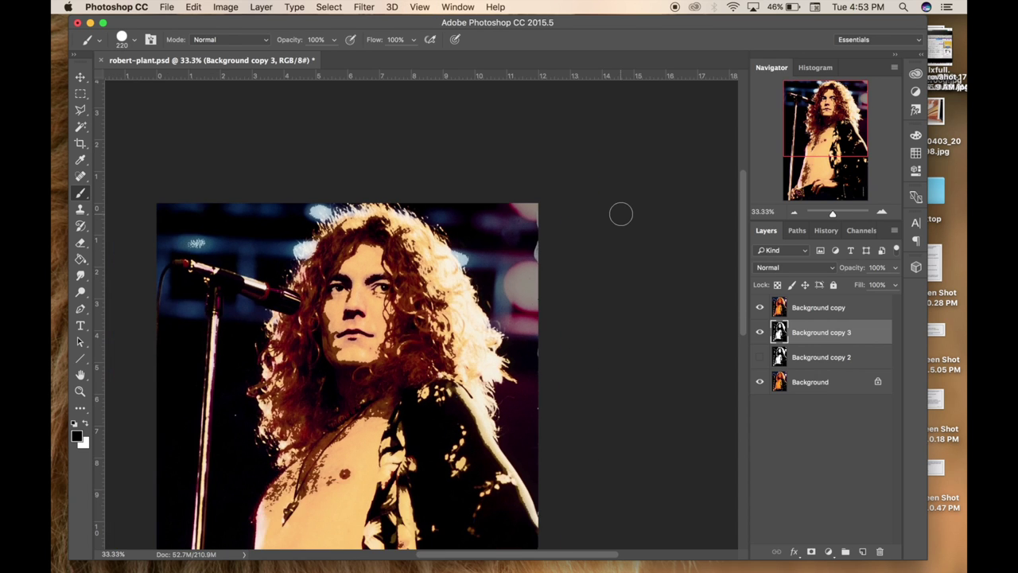
pyautogui.press('super+minus')
pyautogui.click(760, 307)
pyautogui.moveTo(404, 112); pyautogui.dragTo(383, 141)
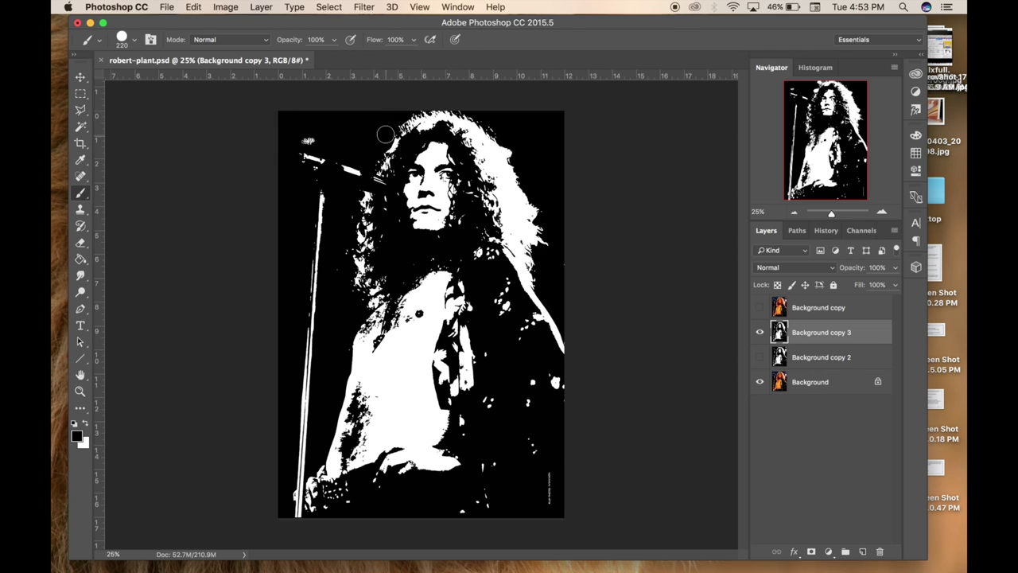
pyautogui.click(760, 307)
pyautogui.click(759, 308)
pyautogui.moveTo(549, 506); pyautogui.dragTo(558, 468)
# Set the brush size to 39 px and clean up the hair around the face and the shoulder and arm edges on Background copy 3.
pyautogui.rightClick(520, 213)
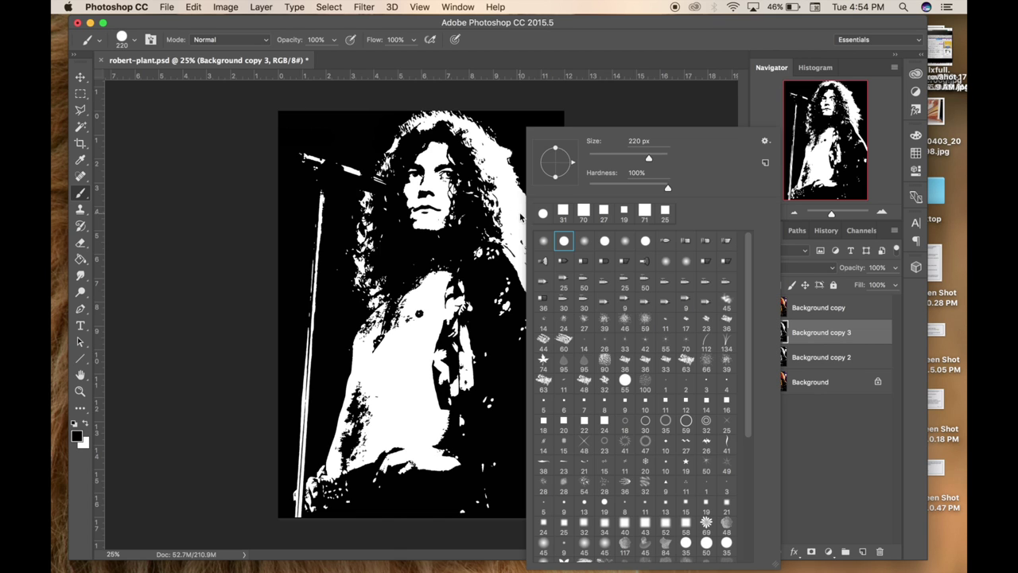
pyautogui.click(604, 158)
pyautogui.click(469, 243)
pyautogui.press('super+plus')
pyautogui.press('super+plus')
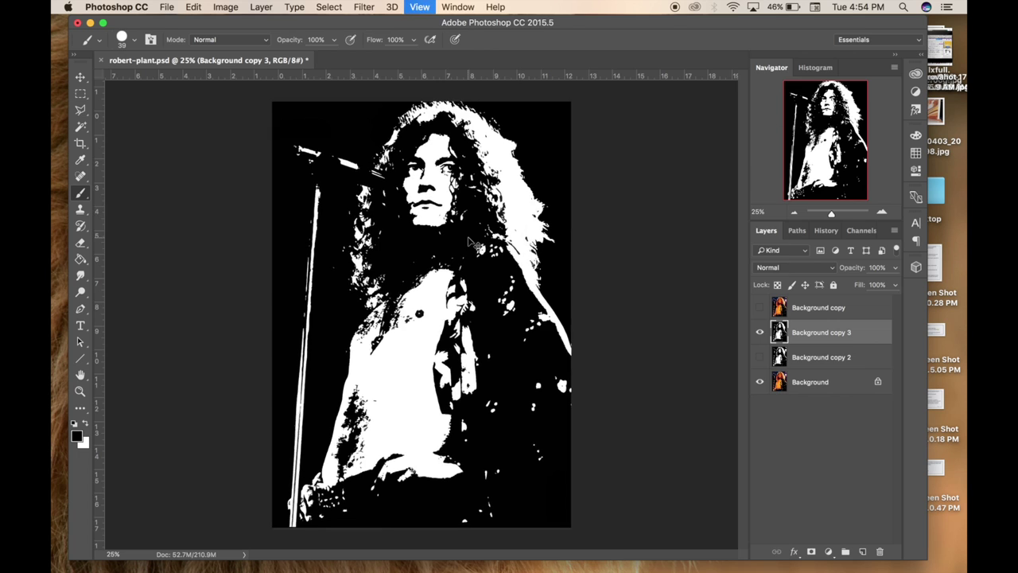
pyautogui.press('super+plus')
pyautogui.press('super+plus')
pyautogui.scroll(10, 468, 235)
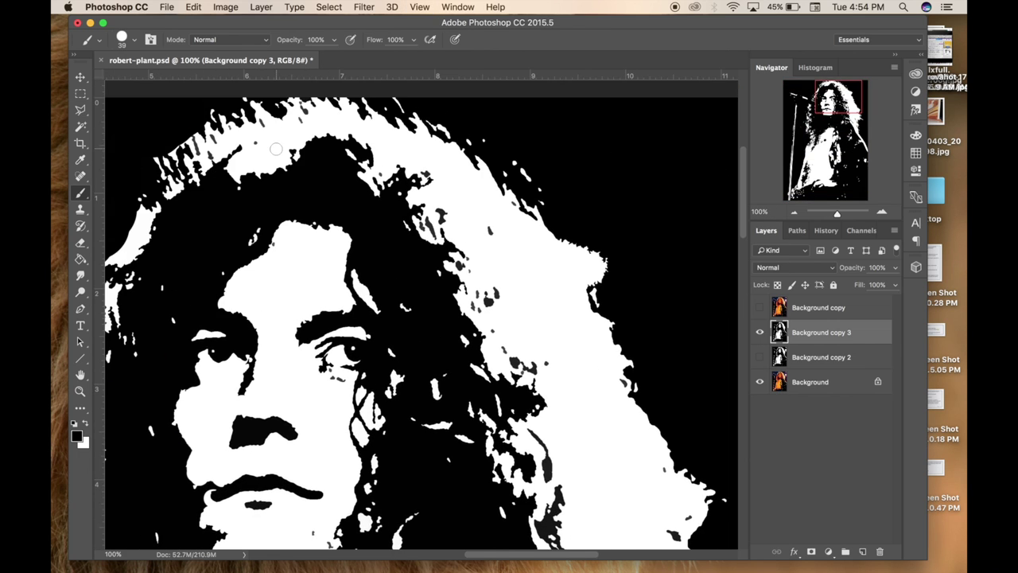
pyautogui.press('super+minus')
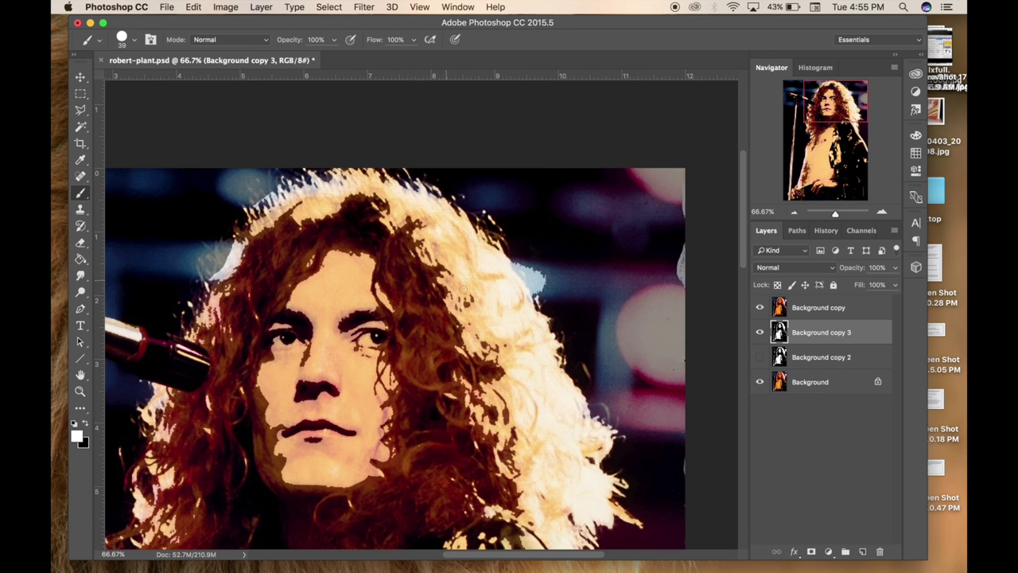
pyautogui.moveTo(460, 385)
pyautogui.mouseDown()
pyautogui.moveTo(415, 354)
pyautogui.moveTo(364, 253)
pyautogui.mouseUp()
pyautogui.moveTo(365, 256); pyautogui.dragTo(528, 525)
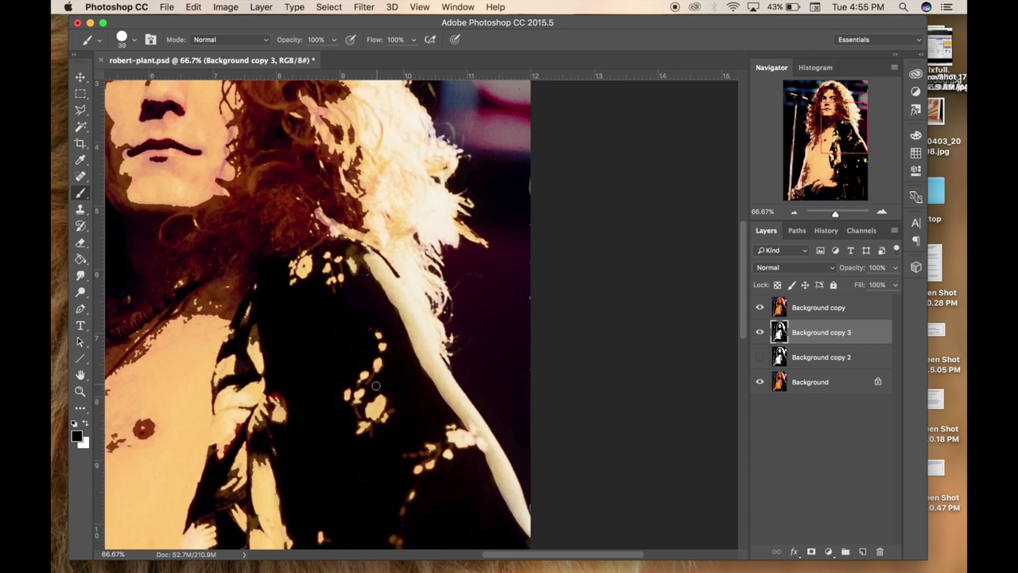
# Paint black and white to clean the torso's outer outline and the necklace pendant on Background copy 3.
pyautogui.scroll(-2, 421, 318)
pyautogui.hscroll(-4, 422, 318)
pyautogui.click(389, 312)
pyautogui.press('x')
pyautogui.press('x')
pyautogui.press('x')
pyautogui.press('x')
pyautogui.moveTo(279, 304)
pyautogui.mouseDown()
pyautogui.moveTo(225, 371)
pyautogui.moveTo(251, 348)
pyautogui.moveTo(208, 410)
pyautogui.moveTo(207, 442)
pyautogui.mouseUp()
pyautogui.press('x')
pyautogui.press('x')
pyautogui.press('x')
pyautogui.moveTo(269, 397); pyautogui.dragTo(280, 380)
pyautogui.press('x')
# Define the necklace and the shadow patches on the upper chest with alternating black and white strokes.
pyautogui.moveTo(335, 268)
pyautogui.mouseDown()
pyautogui.moveTo(291, 340)
pyautogui.moveTo(344, 261)
pyautogui.moveTo(356, 261)
pyautogui.moveTo(329, 262)
pyautogui.mouseUp()
pyautogui.press('x')
pyautogui.press('x')
pyautogui.moveTo(295, 298)
pyautogui.mouseDown()
pyautogui.moveTo(257, 331)
pyautogui.moveTo(273, 347)
pyautogui.mouseUp()
pyautogui.press('x')
pyautogui.moveTo(318, 321)
pyautogui.mouseDown()
pyautogui.moveTo(318, 342)
pyautogui.moveTo(341, 285)
pyautogui.mouseUp()
pyautogui.press('x')
pyautogui.press('x')
pyautogui.press('x')
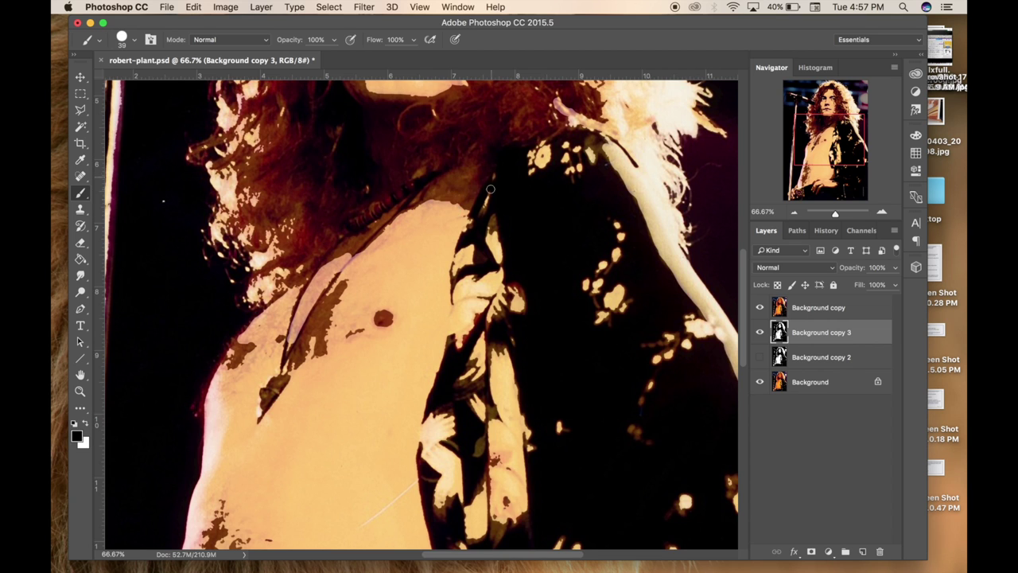
# Paint out the white speck in the dark background, hide the colour overlay and touch up the chest beside the necklace.
pyautogui.moveTo(163, 200); pyautogui.dragTo(143, 238)
pyautogui.click(761, 308)
pyautogui.press('super+minus')
pyautogui.press('super+minus')
pyautogui.press('super+minus')
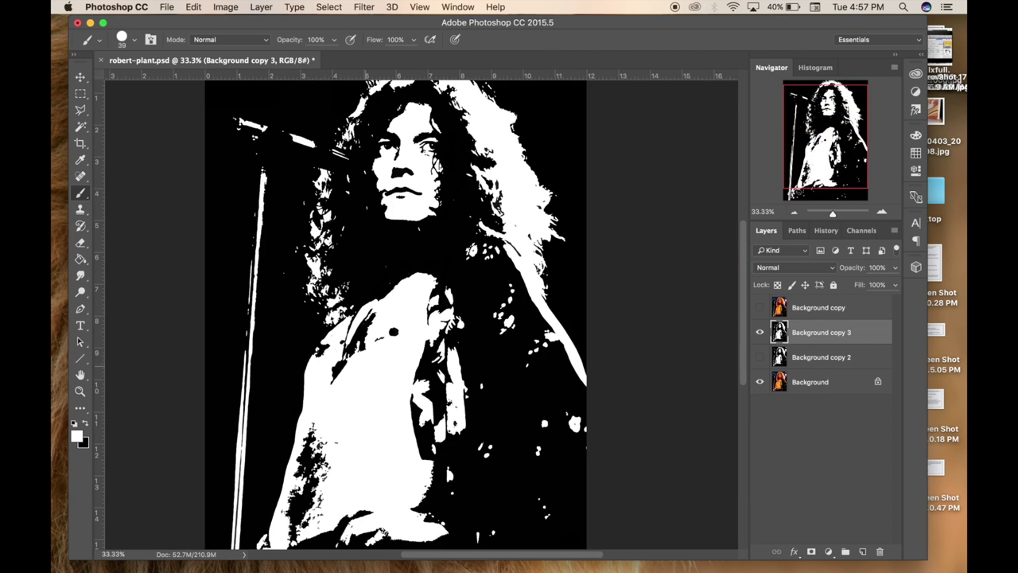
pyautogui.click(760, 332)
pyautogui.click(760, 332)
pyautogui.moveTo(402, 301); pyautogui.dragTo(386, 329)
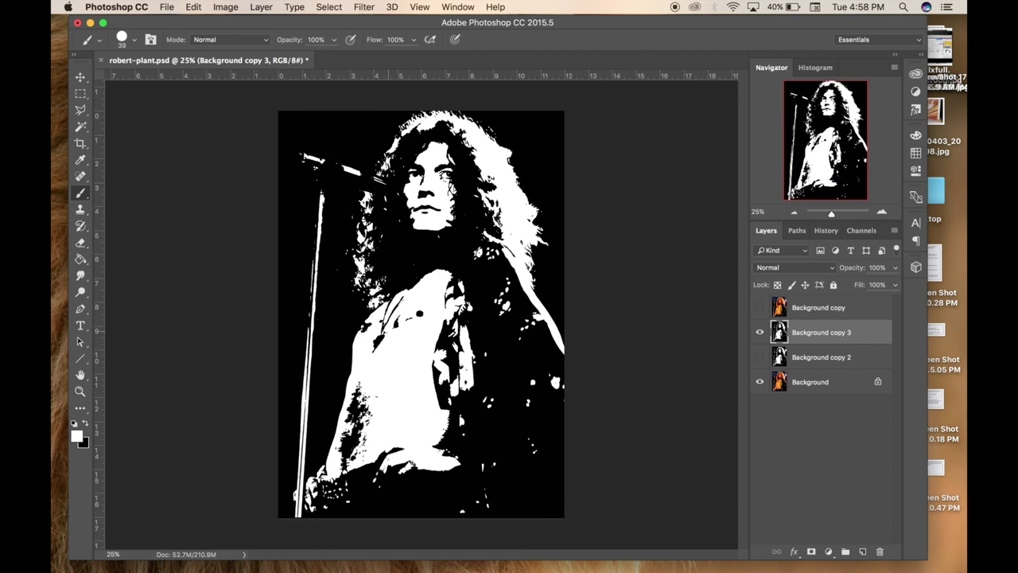
# Paint white over the speckles around the shadow along the torso's side to simplify its shape.
pyautogui.press('super+plus')
pyautogui.press('super+plus')
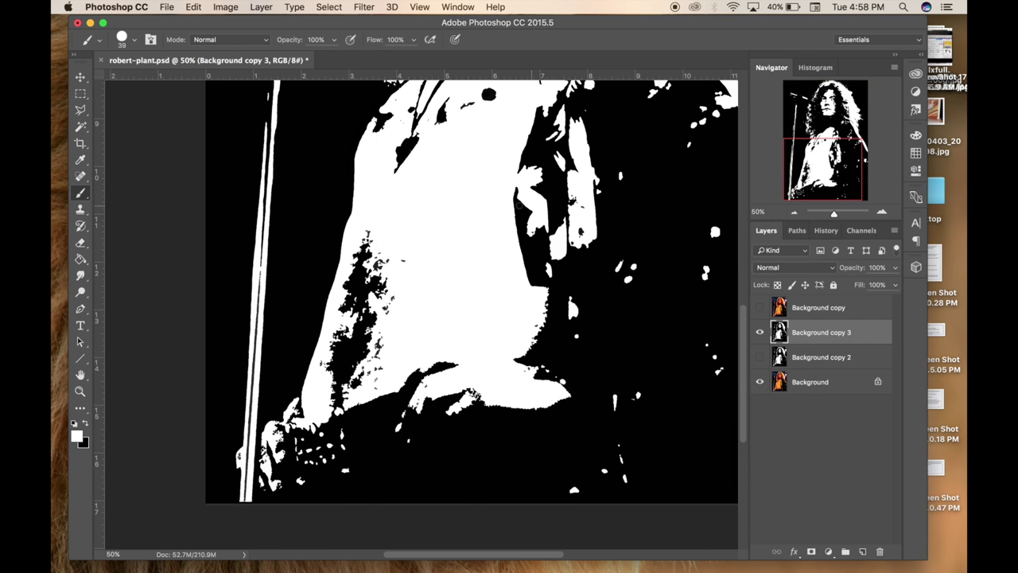
pyautogui.moveTo(327, 366)
pyautogui.mouseDown()
pyautogui.moveTo(358, 316)
pyautogui.moveTo(344, 290)
pyautogui.moveTo(375, 302)
pyautogui.moveTo(372, 370)
pyautogui.mouseUp()
pyautogui.press('x')
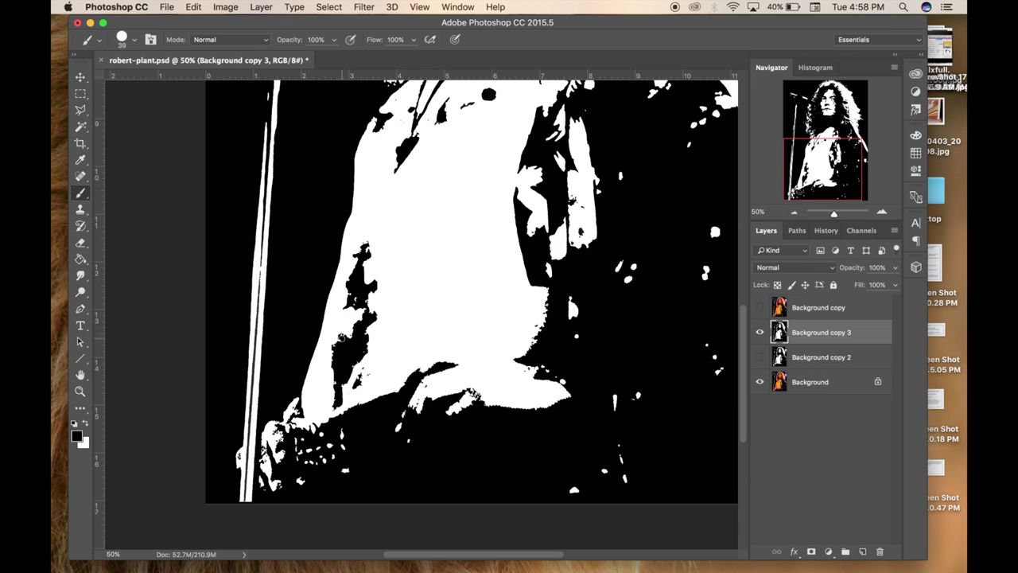
# Reduce the brush size to 20 px and clean up the waistband edge and the finger outlines on the resting hand.
pyautogui.press('[')
pyautogui.press('[')
pyautogui.press('x')
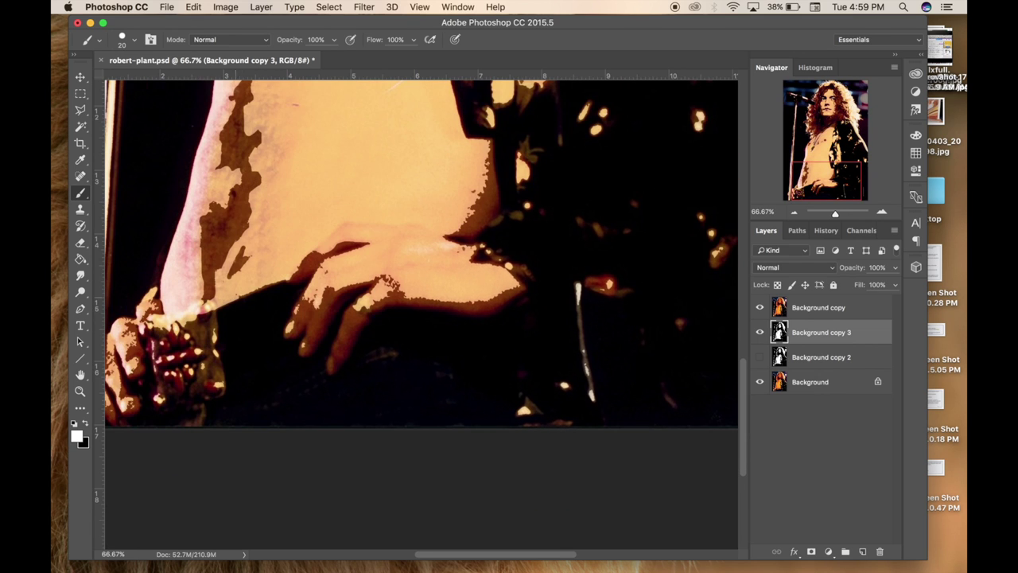
pyautogui.moveTo(235, 300); pyautogui.dragTo(287, 280)
pyautogui.press('z')
pyautogui.press('b')
pyautogui.press('x')
pyautogui.moveTo(322, 246)
pyautogui.mouseDown()
pyautogui.moveTo(291, 277)
pyautogui.moveTo(288, 328)
pyautogui.moveTo(305, 307)
pyautogui.mouseUp()
pyautogui.press('x')
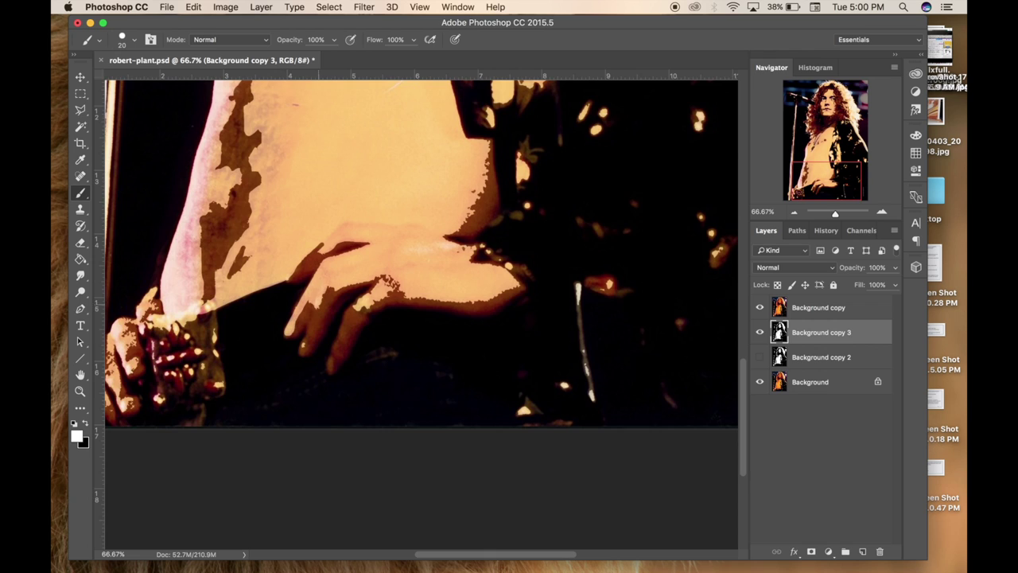
# Smooth the knuckle shadows and paint the contour along the top of the resting hand.
pyautogui.press('x')
pyautogui.press('x')
pyautogui.press('x')
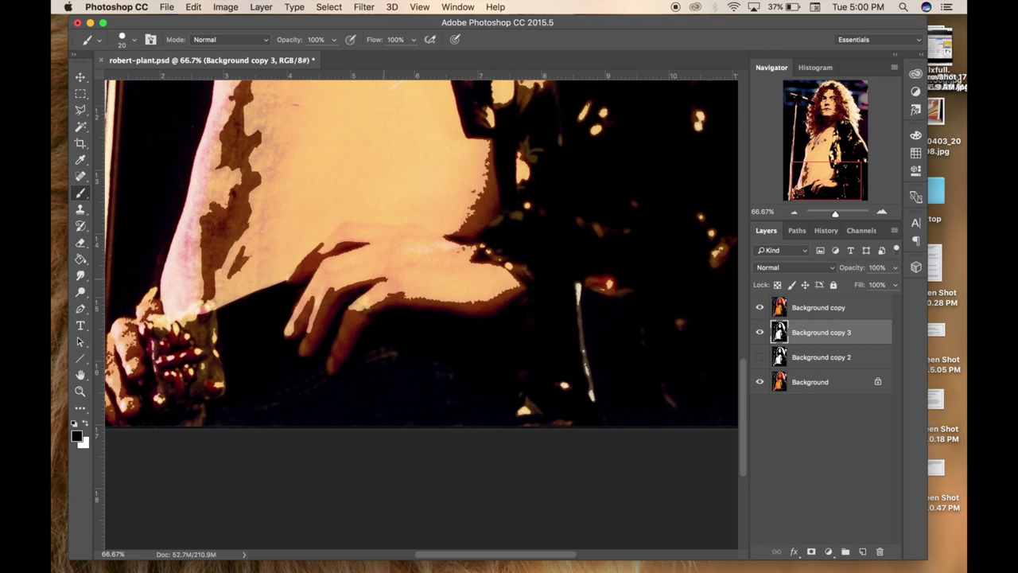
pyautogui.moveTo(341, 226); pyautogui.dragTo(450, 237)
pyautogui.press('x')
pyautogui.press('x')
pyautogui.press('super+plus')
pyautogui.press('super+plus')
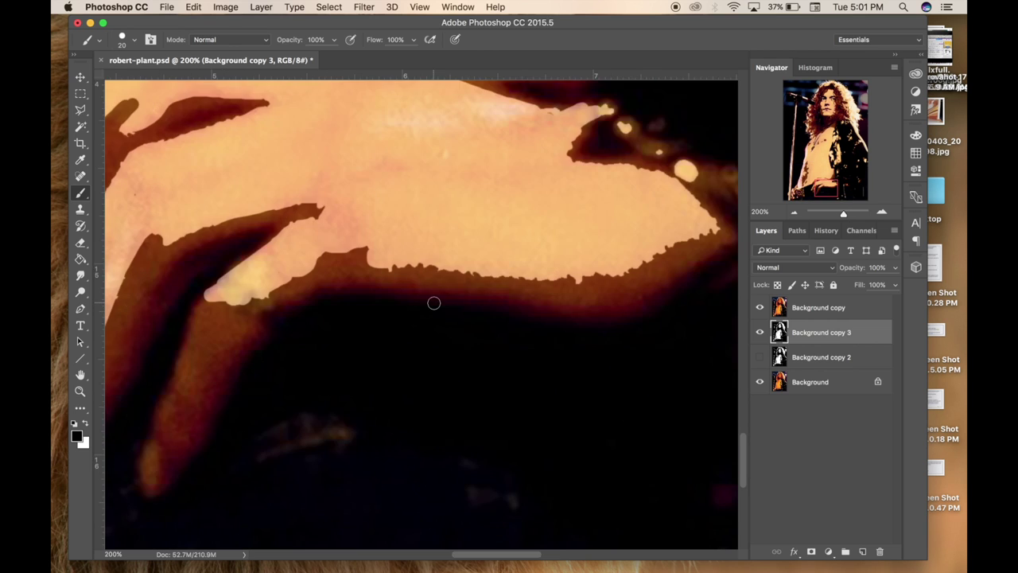
# Smooth the lower edge of the resting hand and the torso's edge beside the jacket with black and white strokes.
pyautogui.press('super+minus')
pyautogui.moveTo(404, 299)
pyautogui.mouseDown()
pyautogui.moveTo(515, 298)
pyautogui.moveTo(564, 259)
pyautogui.moveTo(533, 241)
pyautogui.mouseUp()
pyautogui.moveTo(509, 87)
pyautogui.mouseDown()
pyautogui.moveTo(453, 160)
pyautogui.moveTo(442, 200)
pyautogui.mouseUp()
pyautogui.press('x')
pyautogui.moveTo(431, 186); pyautogui.dragTo(423, 284)
pyautogui.scroll(3, 450, 170)
pyautogui.hscroll(-8, 450, 170)
pyautogui.moveTo(292, 348); pyautogui.dragTo(295, 355)
# Review the cleaned hands and torso with the colour overlay switched on and off.
pyautogui.press('super+minus')
pyautogui.press('super+minus')
pyautogui.press('super+minus')
pyautogui.press('super+minus')
pyautogui.click(760, 307)
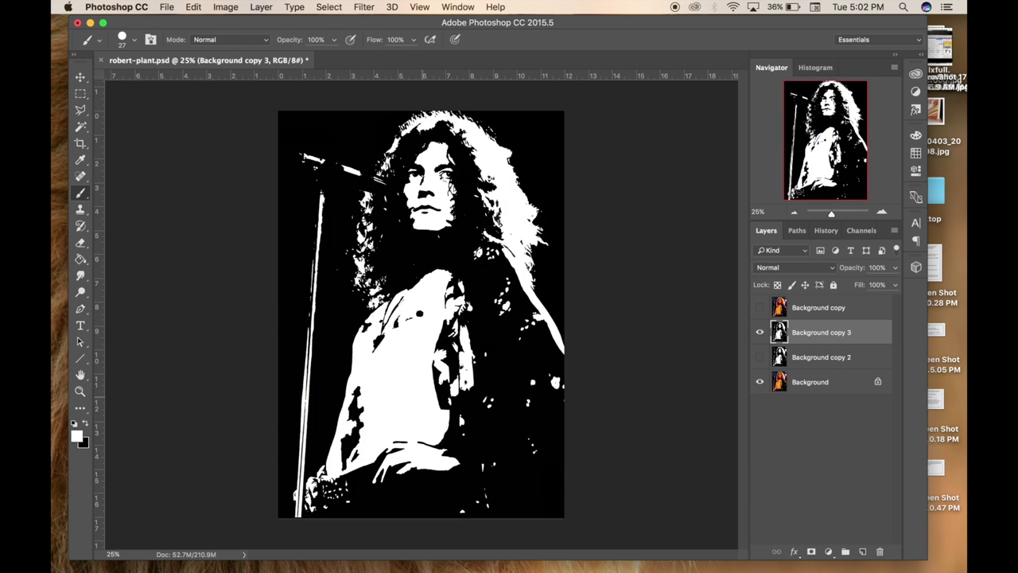
pyautogui.click(760, 307)
pyautogui.press('super+plus')
pyautogui.press('super+plus')
pyautogui.press('super+plus')
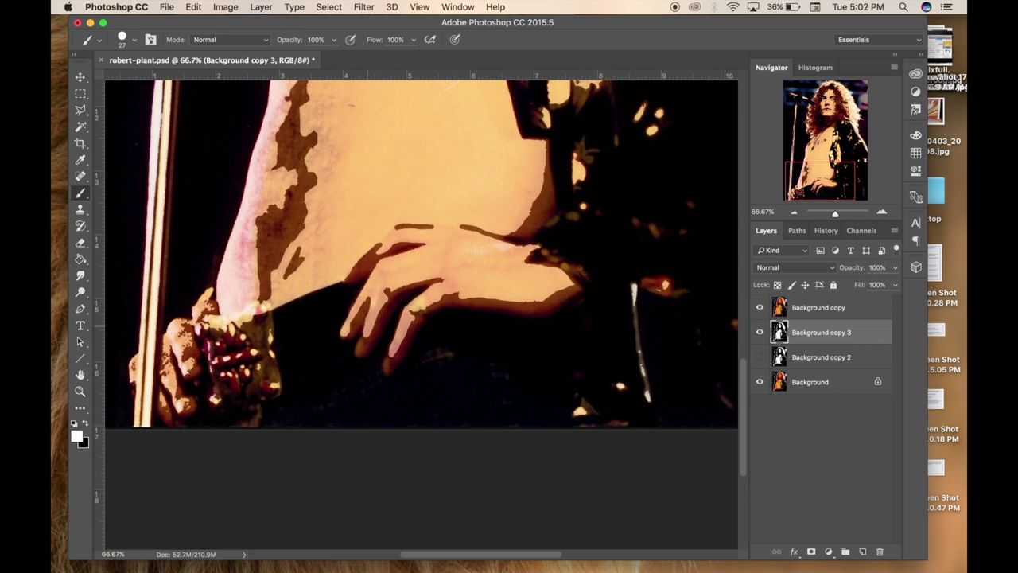
pyautogui.press('super+minus')
pyautogui.press('super+minus')
pyautogui.click(759, 307)
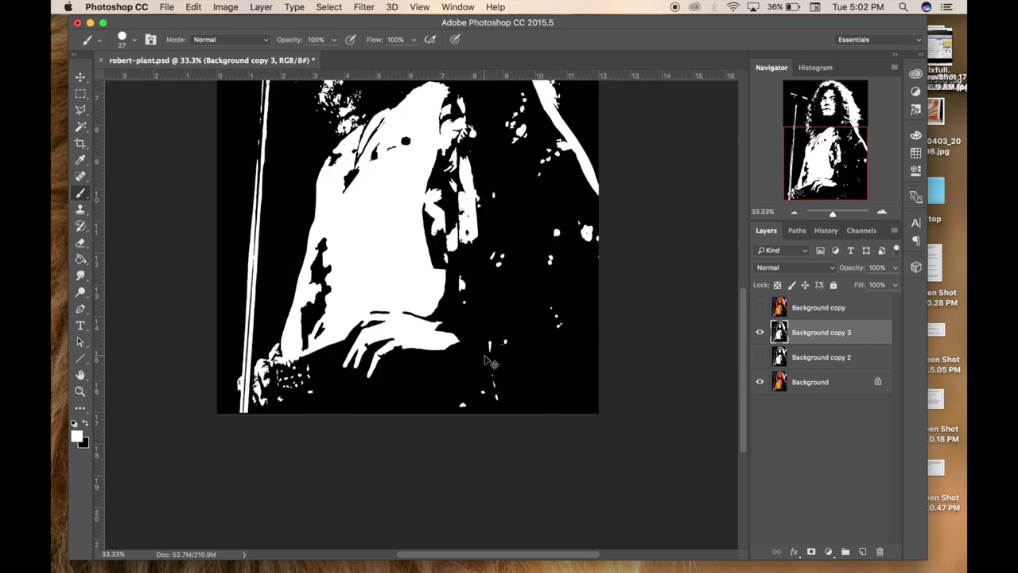
# Set the brush size to 95 px and paint black over the loose specks in the hair below the microphone.
pyautogui.press('super+minus')
pyautogui.press('super+minus')
pyautogui.press('super+plus')
pyautogui.press('super+plus')
pyautogui.scroll(3, 422, 314)
pyautogui.rightClick(317, 255)
pyautogui.moveTo(400, 158); pyautogui.dragTo(421, 158)
pyautogui.click(276, 325)
pyautogui.press('x')
pyautogui.scroll(-5, 351, 252)
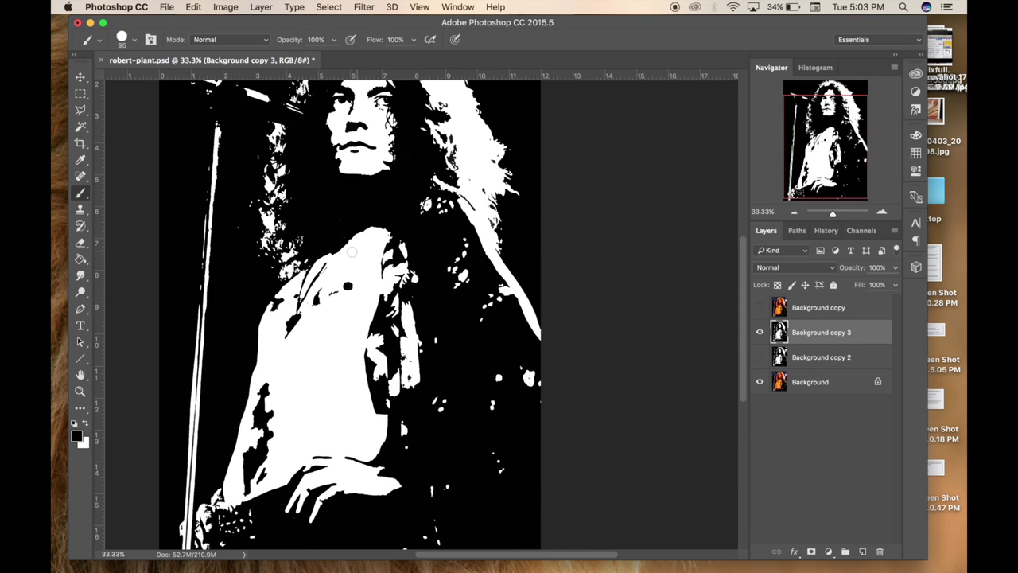
pyautogui.moveTo(297, 235); pyautogui.dragTo(322, 265)
# Choose the slanted elliptical 45 px brush and paint solid white locks into the hair below the microphone.
pyautogui.press('x')
pyautogui.rightClick(328, 257)
pyautogui.scroll(-10, 477, 388)
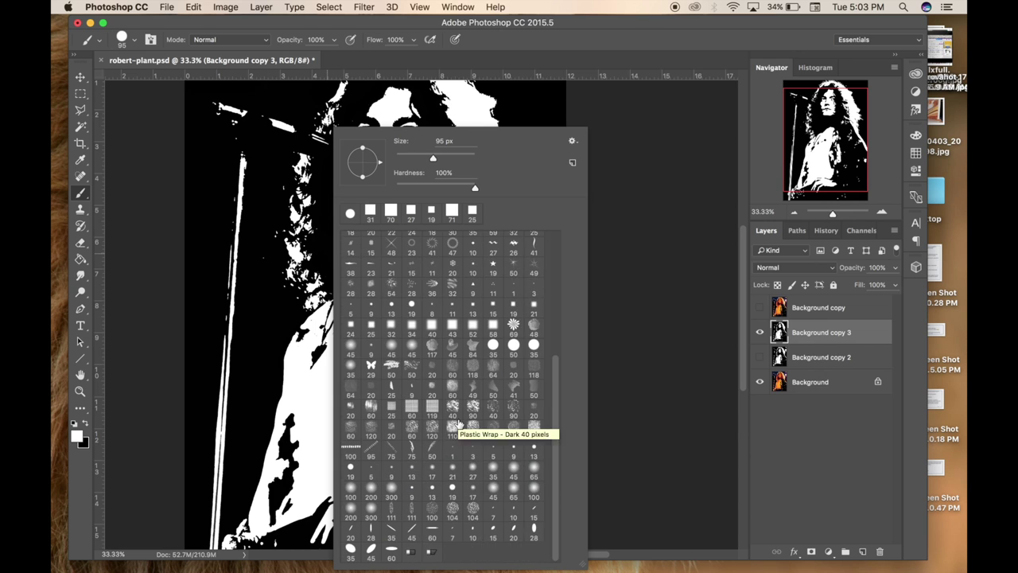
pyautogui.doubleClick(371, 547)
pyautogui.click(308, 257)
pyautogui.moveTo(297, 243)
pyautogui.mouseDown()
pyautogui.moveTo(301, 185)
pyautogui.moveTo(274, 262)
pyautogui.mouseUp()
pyautogui.click(308, 229)
pyautogui.click(304, 218)
pyautogui.click(274, 241)
pyautogui.rightClick(274, 241)
pyautogui.doubleClick(320, 213)
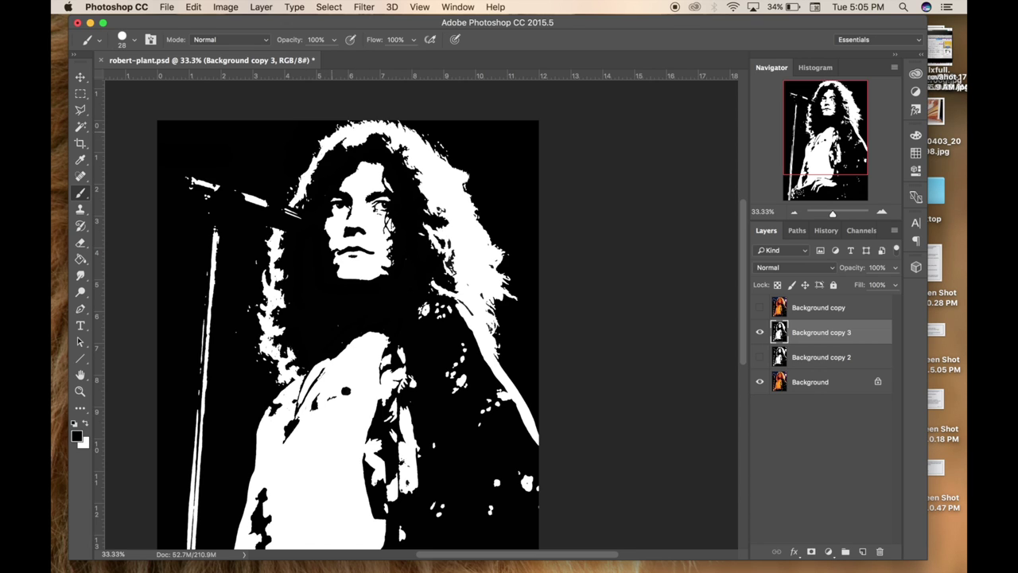
# Clean up the ragged outer edge of the hair opposite the microphone with alternating black and white strokes.
pyautogui.press('x')
pyautogui.press('x')
pyautogui.press('x')
pyautogui.press('x')
pyautogui.press('x')
pyautogui.press('x')
pyautogui.press('x')
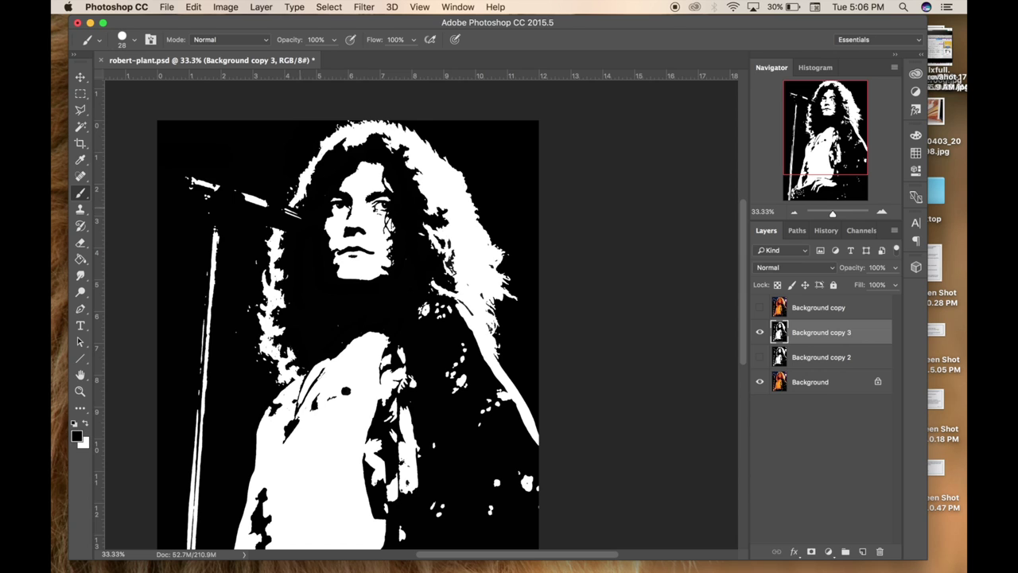
# Refine the inner hair locks between the face and the outer hair mass with black and white strokes.
pyautogui.scroll(-1, 382, 255)
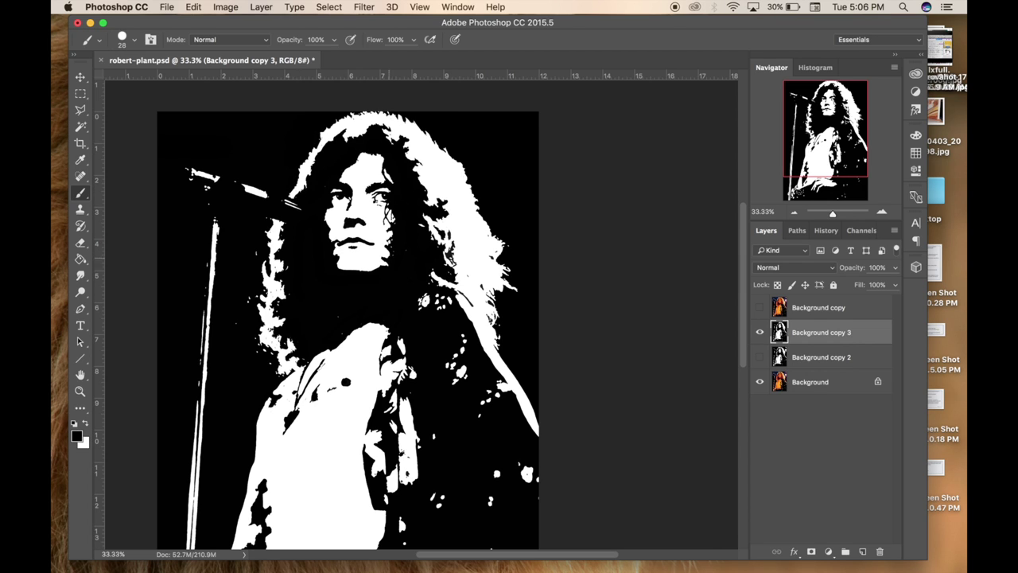
pyautogui.press('x')
pyautogui.press('x')
pyautogui.press('x')
pyautogui.press('x')
pyautogui.press('x')
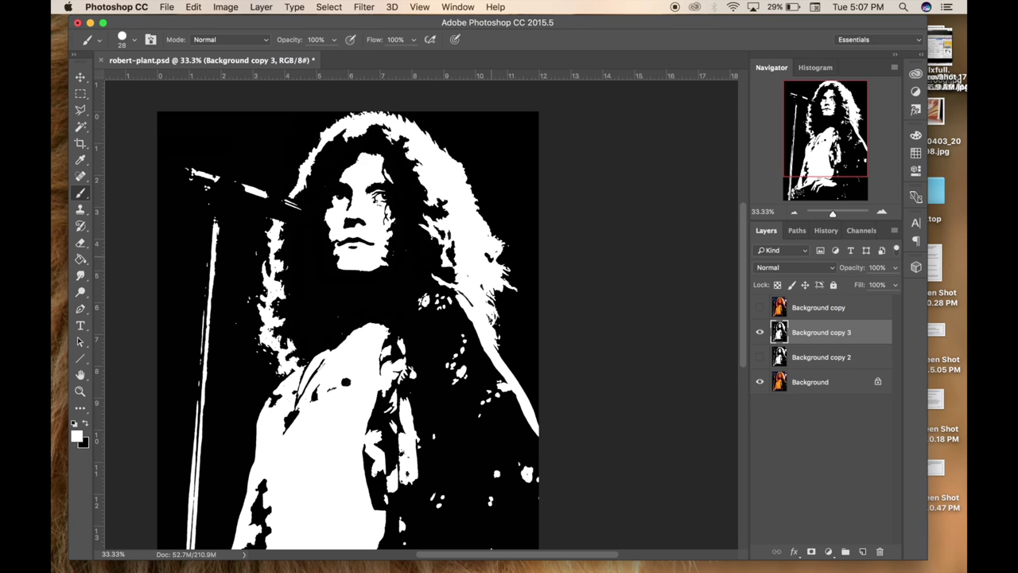
# Set the brush size to 14 px and refine the hair tips hanging over the shoulder in black and white.
pyautogui.press('x')
pyautogui.press('x')
pyautogui.press('x')
pyautogui.rightClick(469, 302)
pyautogui.moveTo(563, 159); pyautogui.dragTo(558, 159)
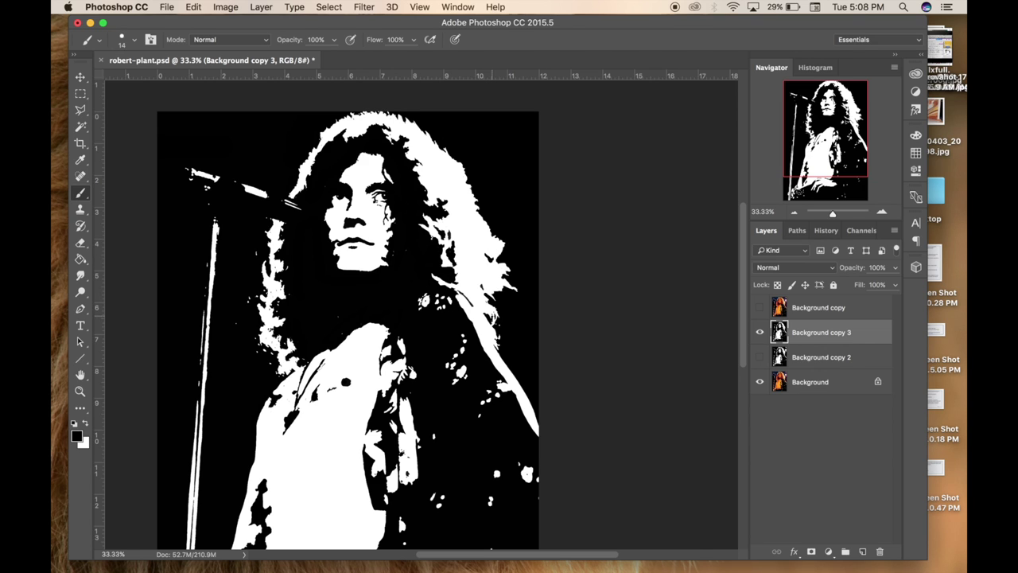
pyautogui.press('x')
pyautogui.press('x')
pyautogui.press('x')
pyautogui.press('x')
pyautogui.press('x')
# Touch up the finer hair contours around the crown and face, checking them against the colour overlay.
pyautogui.press('super+plus')
pyautogui.press('super+plus')
pyautogui.press('x')
pyautogui.press('x')
pyautogui.scroll(3, 383, 144)
pyautogui.press('x')
pyautogui.hscroll(3, 506, 176)
pyautogui.scroll(-2, 506, 176)
pyautogui.click(758, 307)
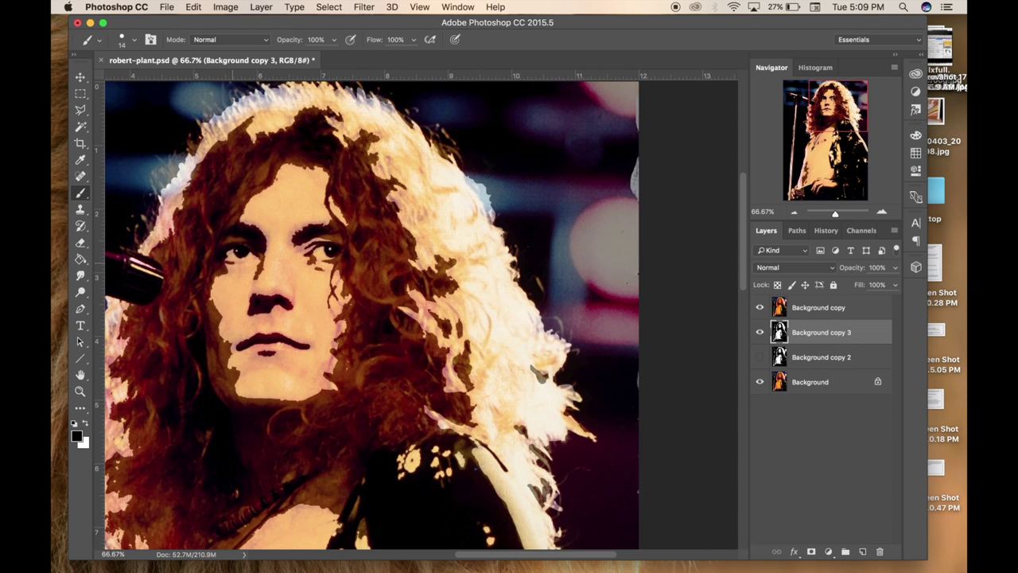
pyautogui.press('x')
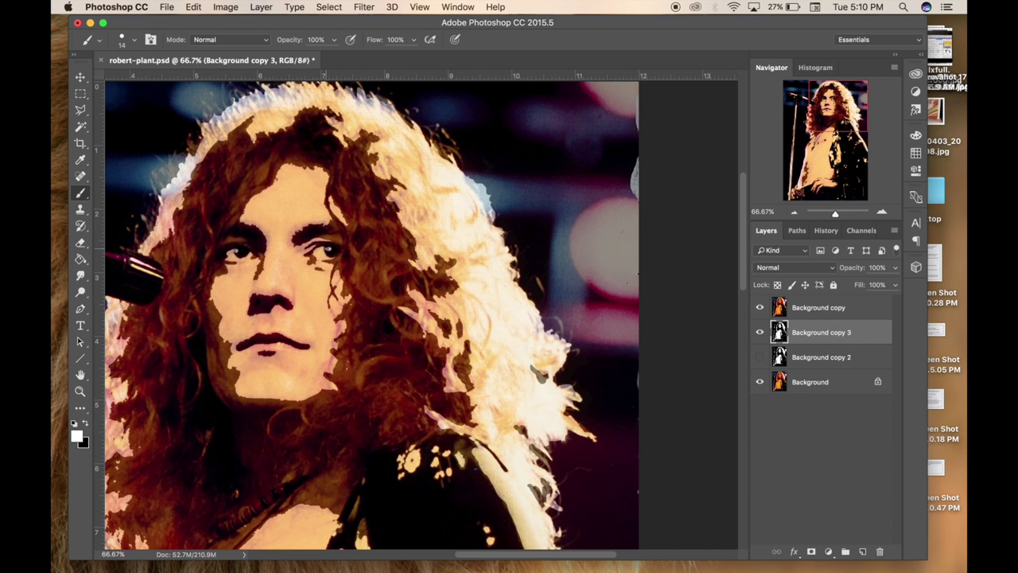
pyautogui.click(758, 307)
# Touch up the locks falling onto the jacket shoulder with small black and white strokes.
pyautogui.hscroll(3, 421, 318)
pyautogui.scroll(-2, 422, 318)
pyautogui.press('x')
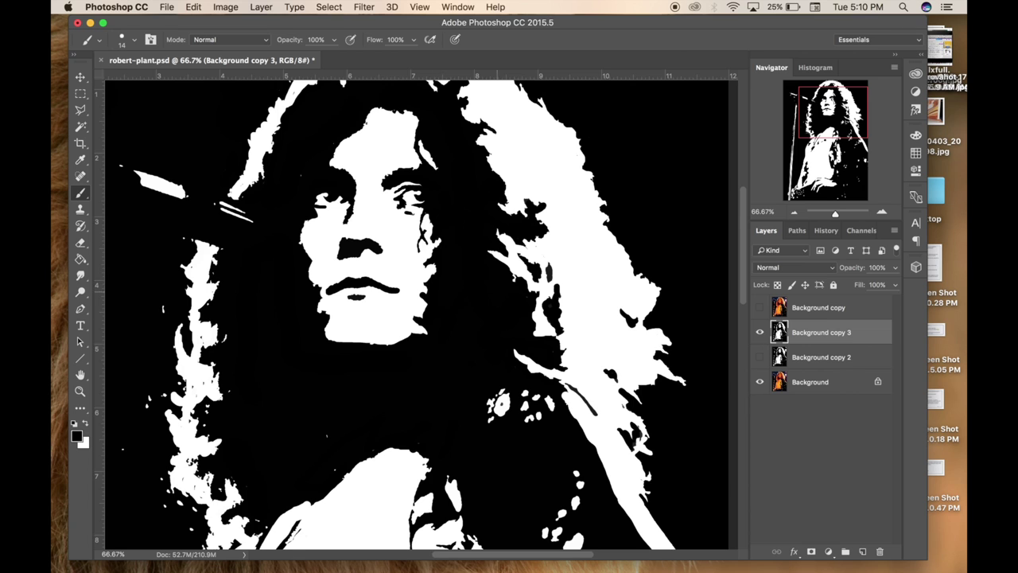
pyautogui.hscroll(2, 545, 224)
pyautogui.scroll(-1, 544, 225)
pyautogui.press('x')
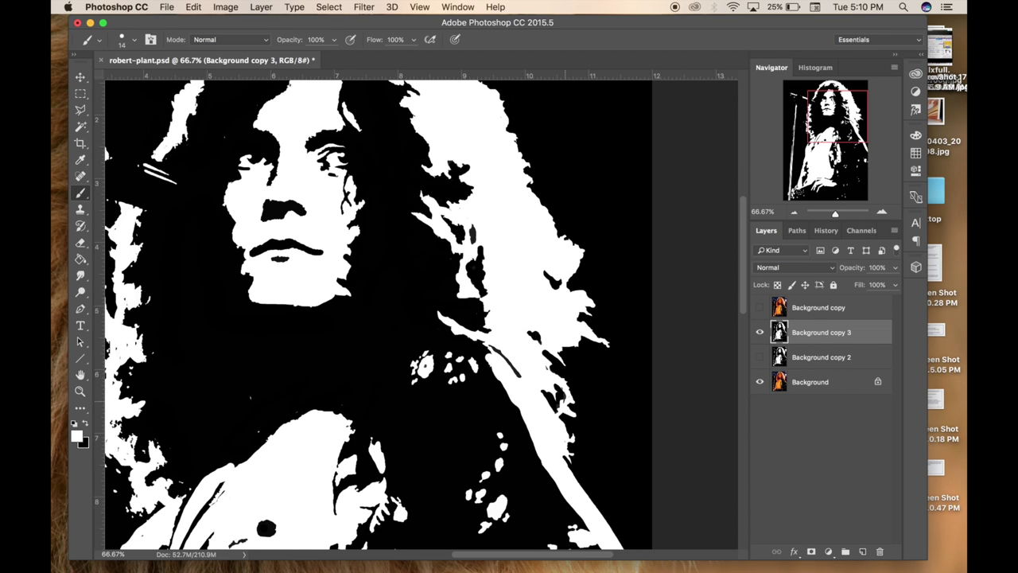
# Set the brush size to 28 px and clean the loose specks and edges of the hair lock below the microphone.
pyautogui.scroll(-1, 544, 229)
pyautogui.hscroll(-6, 544, 229)
pyautogui.press('x')
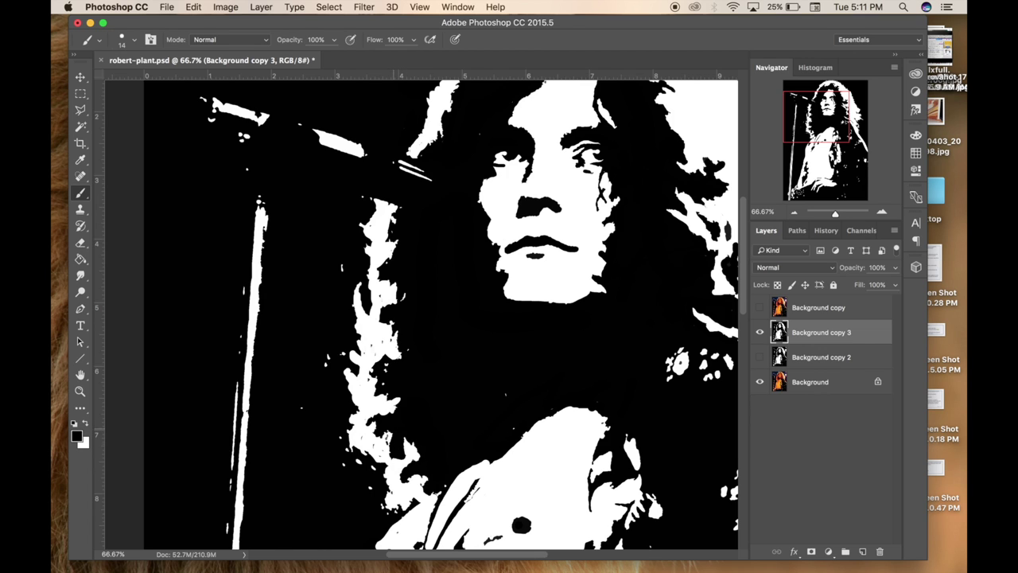
pyautogui.press('x')
pyautogui.rightClick(369, 198)
pyautogui.moveTo(442, 158); pyautogui.dragTo(447, 158)
pyautogui.click(344, 217)
pyautogui.press('x')
pyautogui.moveTo(366, 198); pyautogui.dragTo(370, 197)
pyautogui.press('x')
pyautogui.moveTo(385, 438); pyautogui.dragTo(380, 440)
pyautogui.press('x')
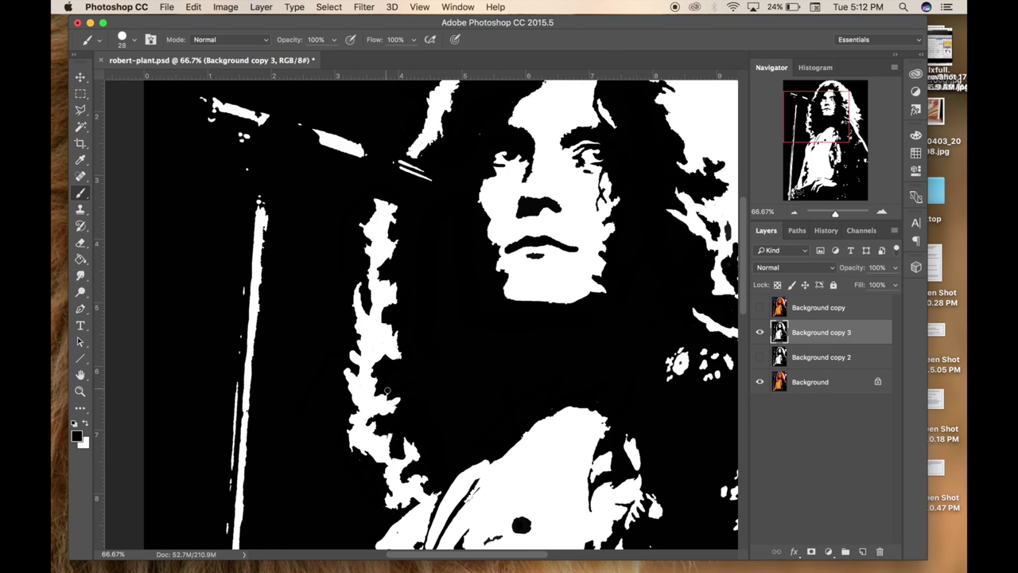
# Smooth the hair edge above the microphone with white strokes.
pyautogui.scroll(3, 481, 124)
pyautogui.hscroll(3, 481, 124)
pyautogui.press('x')
pyautogui.moveTo(325, 234); pyautogui.dragTo(310, 245)
pyautogui.hscroll(2, 366, 137)
pyautogui.scroll(1, 367, 137)
pyautogui.moveTo(423, 217); pyautogui.dragTo(439, 204)
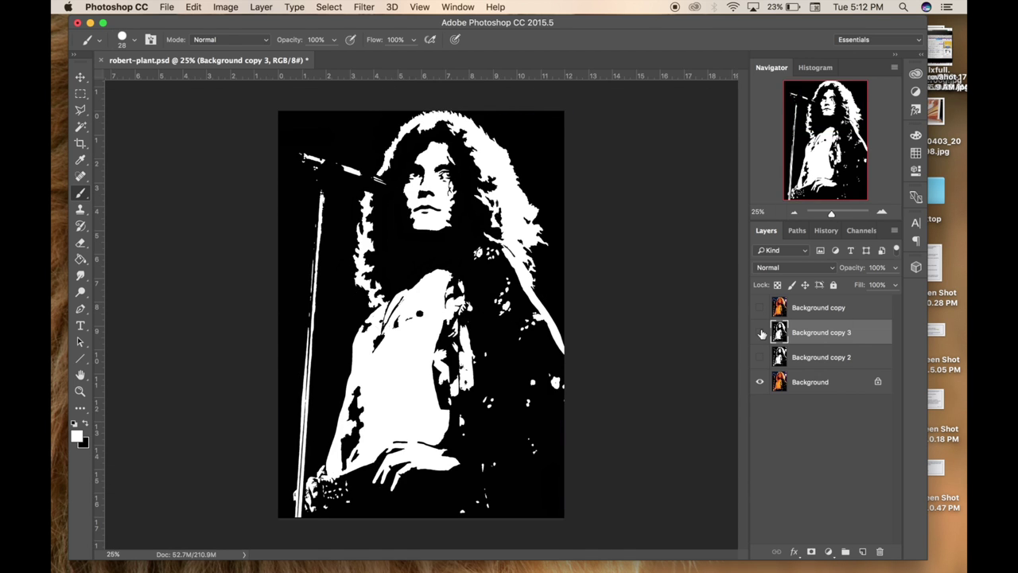
# Compare the black-and-white head and hair with the colour photo by switching layers on and off.
pyautogui.click(477, 40)
pyautogui.press('super+=')
pyautogui.press('super+=')
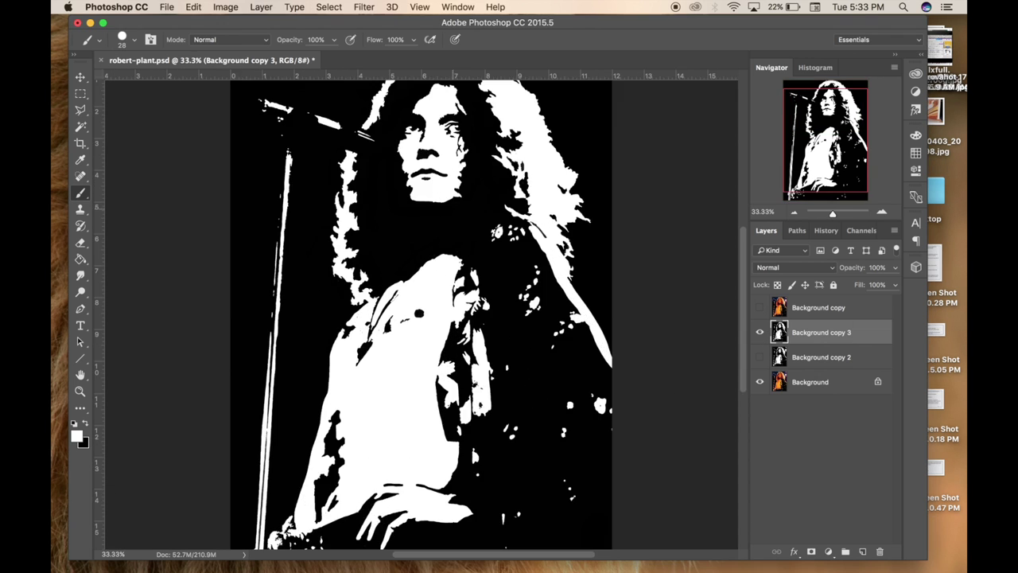
pyautogui.scroll(4, 422, 314)
pyautogui.hscroll(2, 422, 314)
pyautogui.click(759, 332)
pyautogui.click(759, 332)
pyautogui.click(760, 308)
pyautogui.click(759, 307)
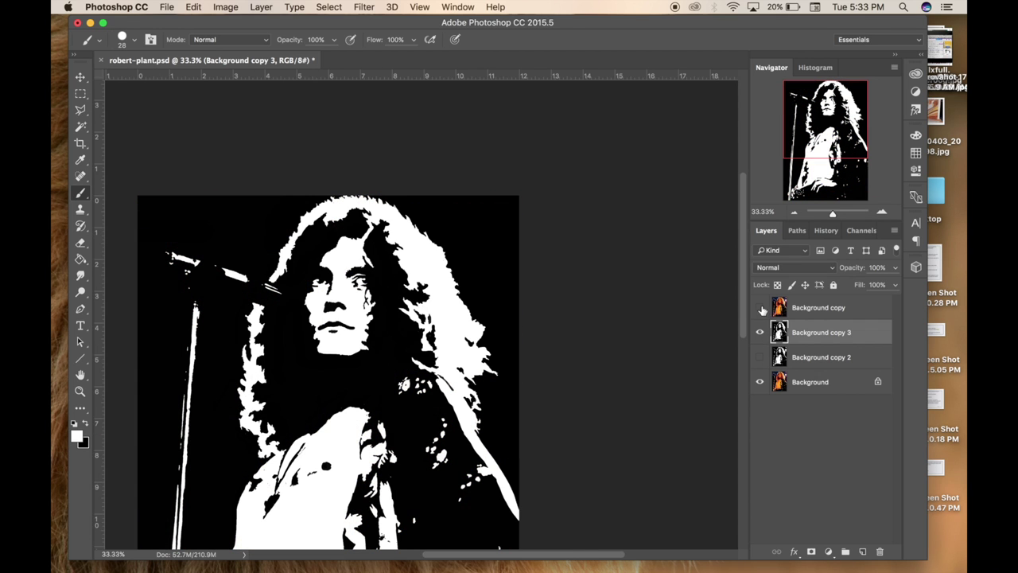
# Compare the black-and-white torso, hands and jacket with the original photo by toggling layer visibility.
pyautogui.scroll(-5, 380, 366)
pyautogui.hscroll(2, 380, 366)
pyautogui.hscroll(-2, 380, 365)
pyautogui.click(759, 332)
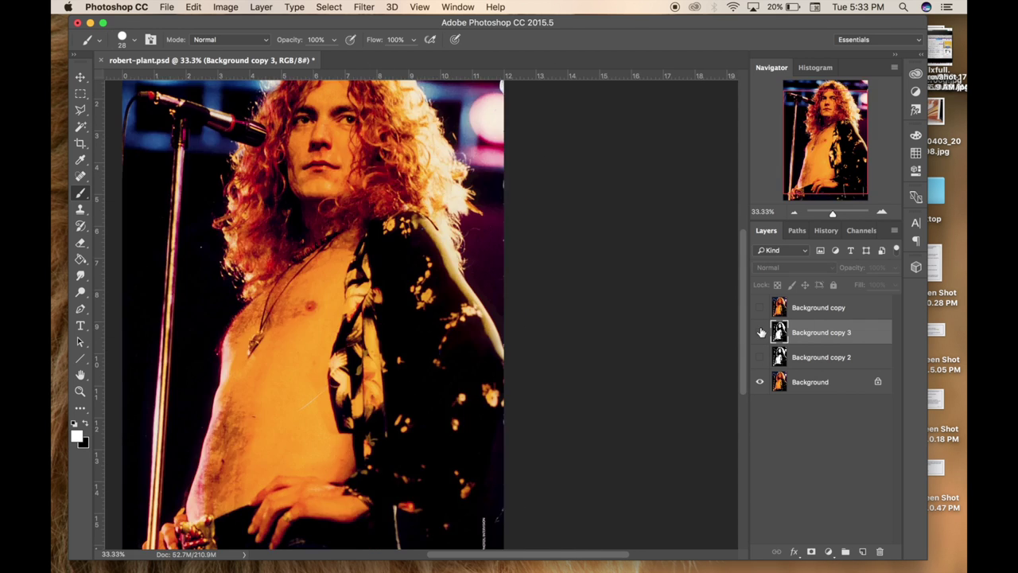
pyautogui.click(760, 332)
pyautogui.hscroll(-1, 380, 365)
pyautogui.click(759, 307)
pyautogui.scroll(-1, 390, 380)
pyautogui.hscroll(-1, 391, 381)
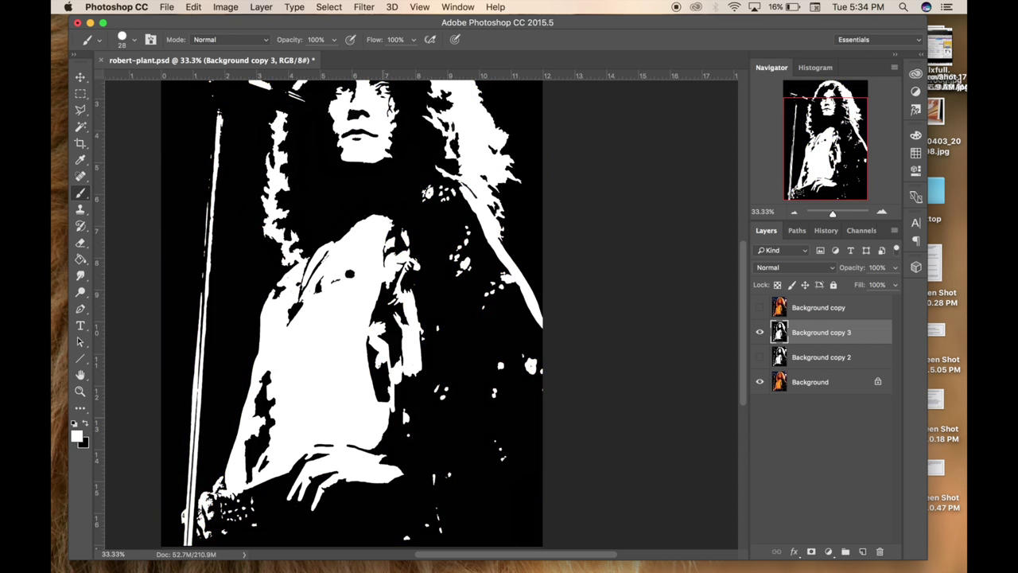
pyautogui.press('super+minus')
pyautogui.click(758, 335)
pyautogui.click(758, 335)
pyautogui.click(758, 335)
pyautogui.click(759, 334)
# Join the scattered flower shapes on the jacket's shoulder and sleeve with white strokes, using the colour overlay as reference.
pyautogui.click(759, 307)
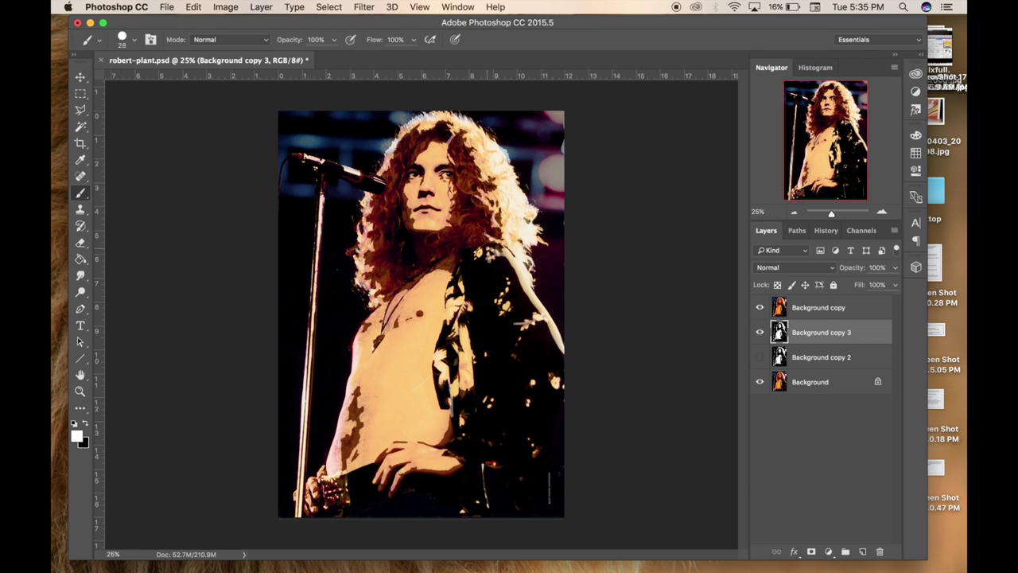
pyautogui.click(760, 306)
pyautogui.moveTo(509, 260); pyautogui.dragTo(503, 312)
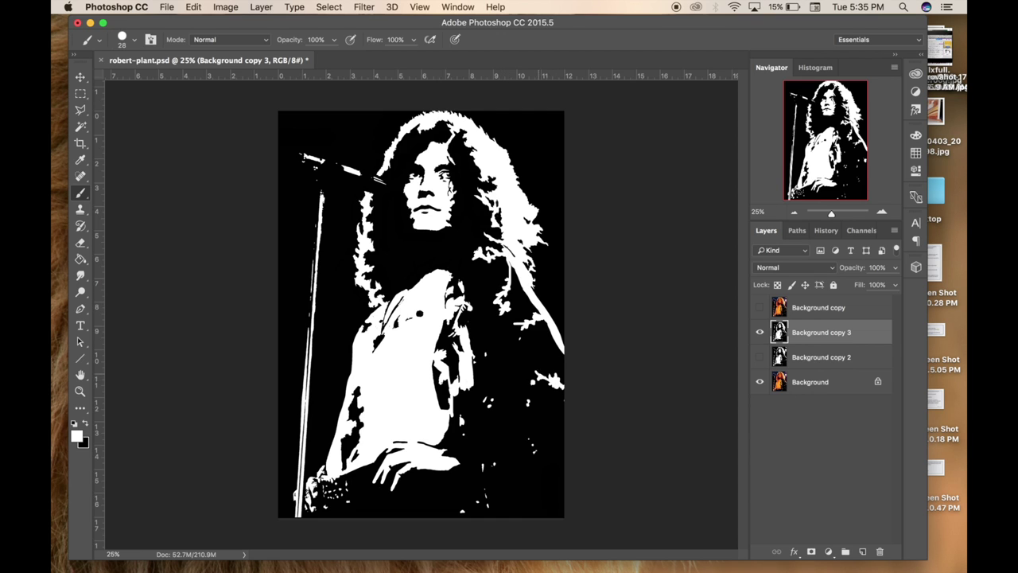
# Set the brush size to 14 px and paint black over the small loose specks on the lower jacket.
pyautogui.click(759, 332)
pyautogui.click(759, 332)
pyautogui.rightClick(522, 342)
pyautogui.moveTo(622, 156); pyautogui.dragTo(636, 159)
pyautogui.press('Return')
pyautogui.press('x')
pyautogui.click(462, 420)
pyautogui.click(488, 402)
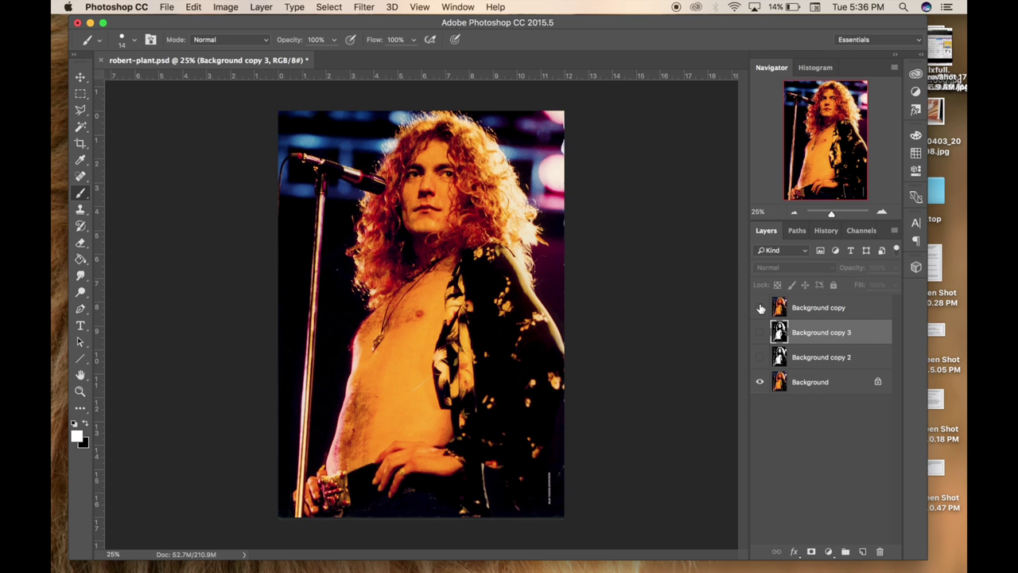
# Paint connected white shapes into the bracelet on the gripping hand and reduce the brush size to 15 px.
pyautogui.click(759, 332)
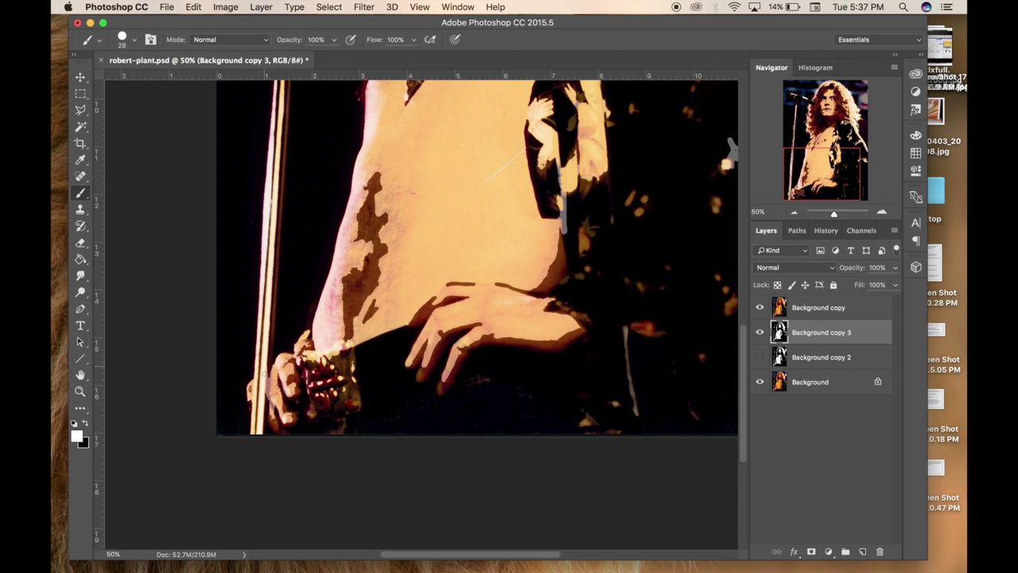
pyautogui.moveTo(310, 383)
pyautogui.mouseDown()
pyautogui.moveTo(332, 386)
pyautogui.moveTo(308, 375)
pyautogui.moveTo(353, 372)
pyautogui.moveTo(347, 411)
pyautogui.moveTo(353, 384)
pyautogui.mouseUp()
pyautogui.rightClick(308, 382)
pyautogui.moveTo(315, 159); pyautogui.dragTo(310, 159)
pyautogui.press('Return')
pyautogui.press('x')
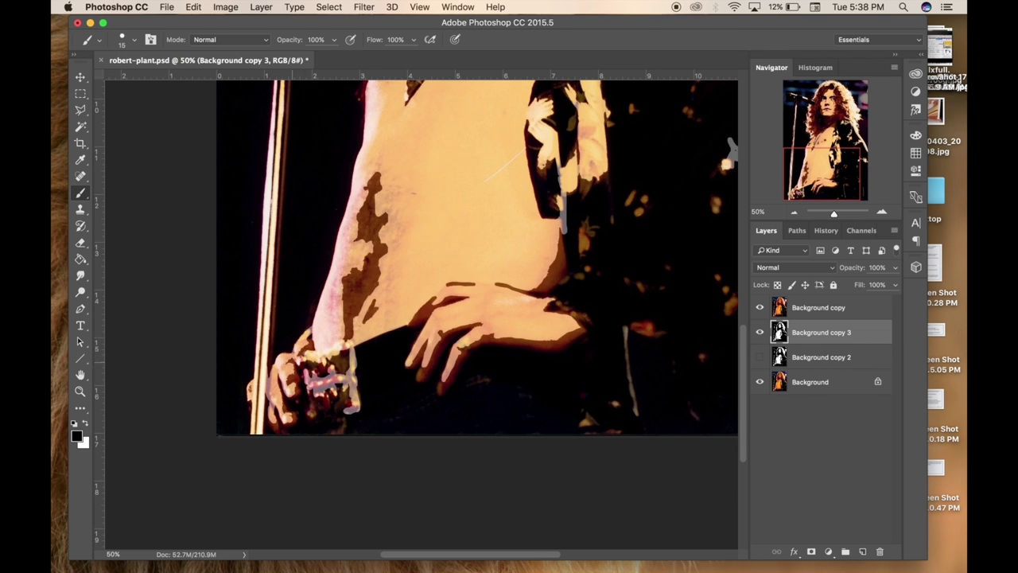
pyautogui.press('x')
# Touch up the microphone stand from its base upward with black and white strokes so its highlights connect.
pyautogui.scroll(1, 256, 429)
pyautogui.rightClick(270, 428)
pyautogui.press('Return')
pyautogui.press('x')
pyautogui.scroll(5, 277, 422)
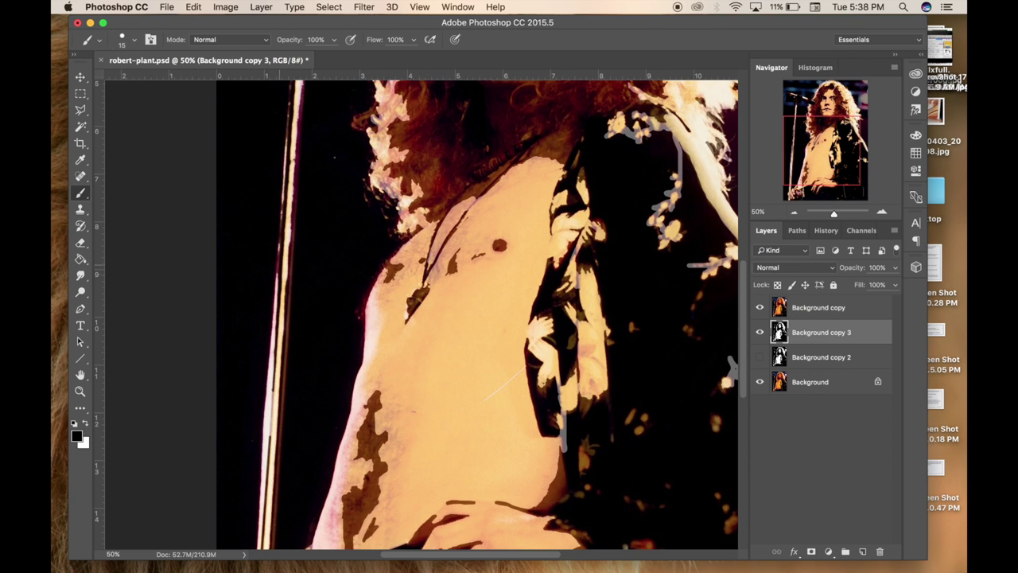
pyautogui.press('x')
pyautogui.scroll(3, 477, 255)
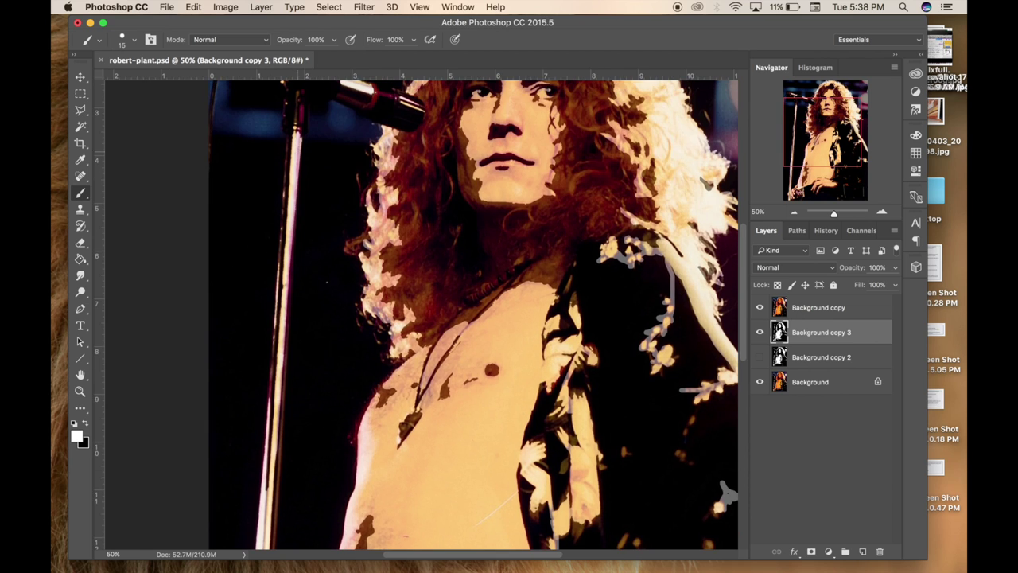
pyautogui.moveTo(279, 314); pyautogui.dragTo(278, 296)
pyautogui.moveTo(278, 259); pyautogui.dragTo(274, 345)
pyautogui.moveTo(281, 287); pyautogui.dragTo(280, 298)
# Paint the underside of the microphone, its clamp and its end in white.
pyautogui.press('x')
pyautogui.scroll(4, 291, 239)
pyautogui.press('x')
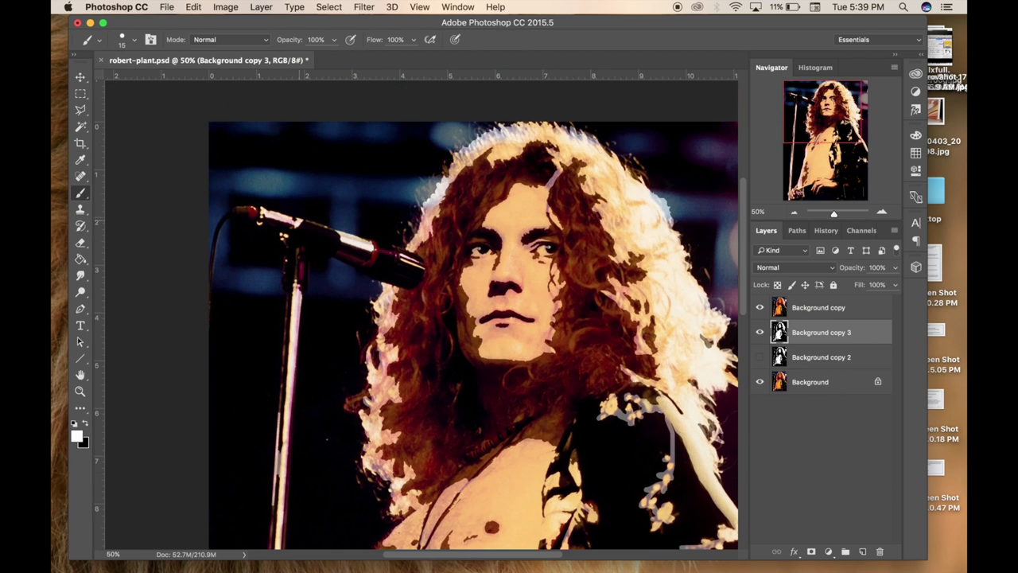
pyautogui.moveTo(262, 216)
pyautogui.mouseDown()
pyautogui.moveTo(292, 242)
pyautogui.moveTo(295, 288)
pyautogui.moveTo(300, 250)
pyautogui.moveTo(286, 240)
pyautogui.moveTo(302, 244)
pyautogui.mouseUp()
pyautogui.moveTo(397, 254); pyautogui.dragTo(396, 264)
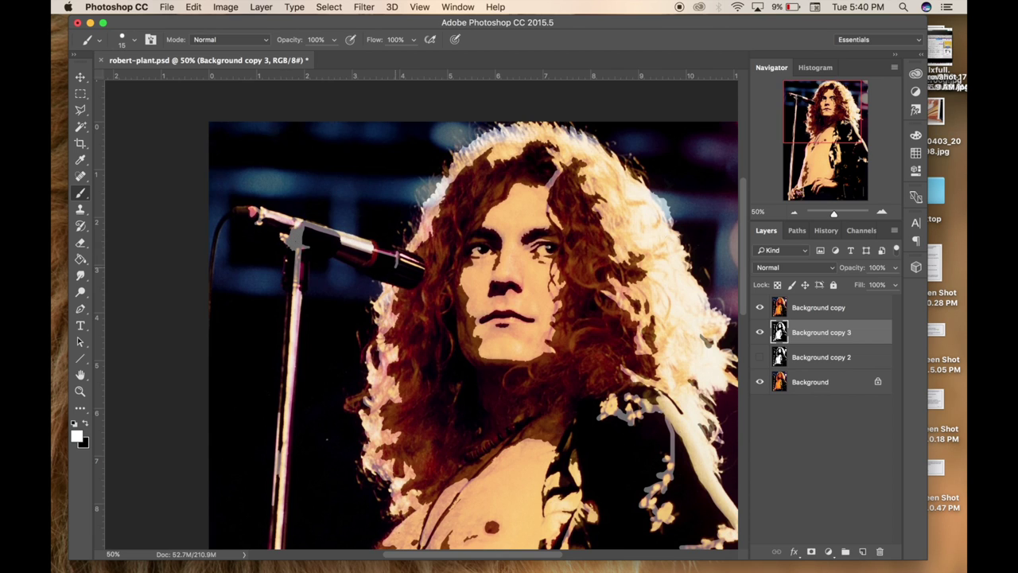
# Set the brush size to 23 px and thicken the white outline around the microphone's end near the hair.
pyautogui.press('x')
pyautogui.click(759, 308)
pyautogui.press('super+minus')
pyautogui.press('super+minus')
pyautogui.click(760, 333)
pyautogui.click(760, 332)
pyautogui.click(760, 308)
pyautogui.press('x')
pyautogui.rightClick(383, 318)
pyautogui.click(382, 181)
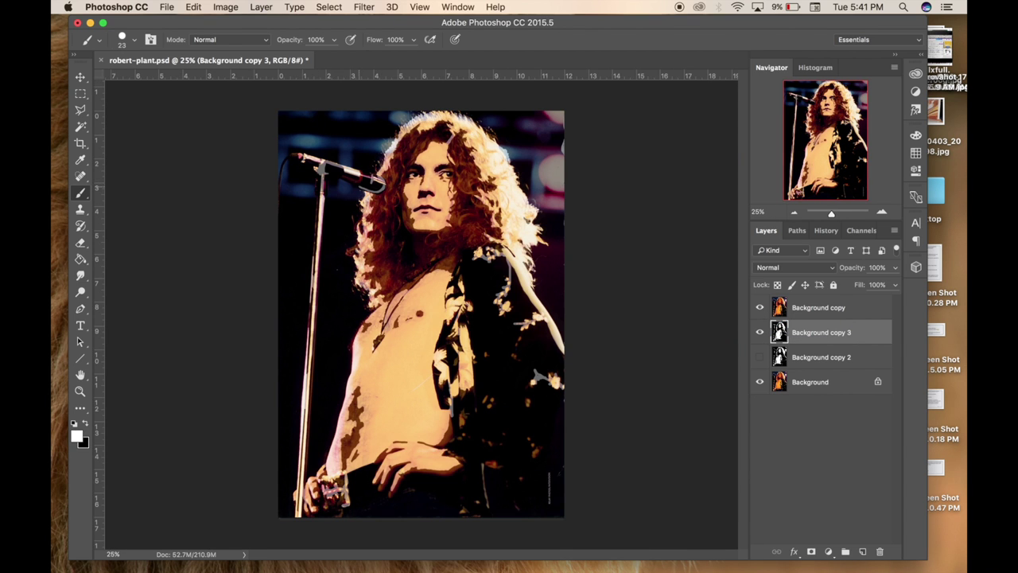
# Hide the colour overlay, check the whole pattern and save the document.
pyautogui.click(759, 307)
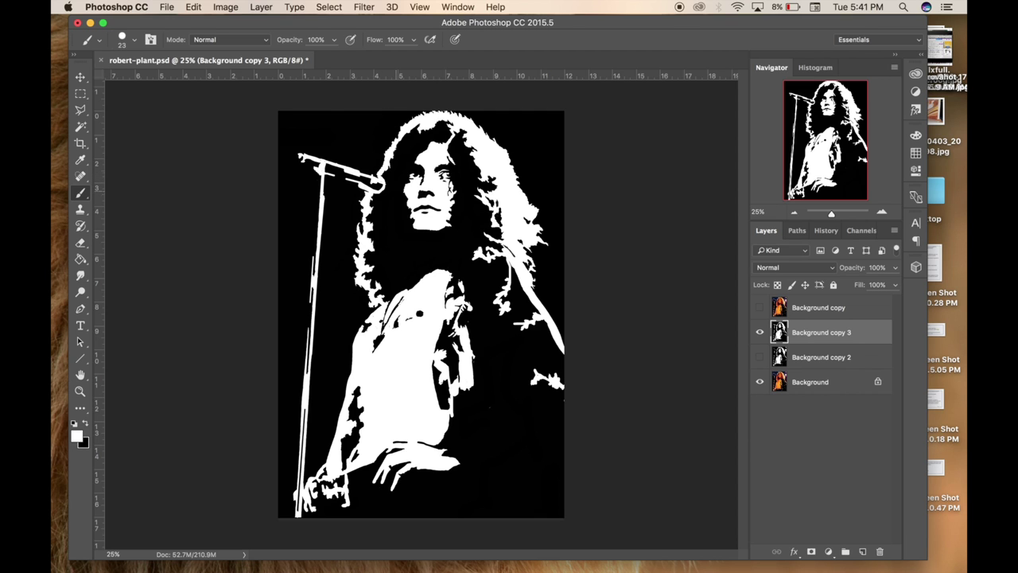
pyautogui.press('super+minus')
pyautogui.press('super+minus')
pyautogui.press('super+plus')
pyautogui.press('super+plus')
pyautogui.press('super+s')
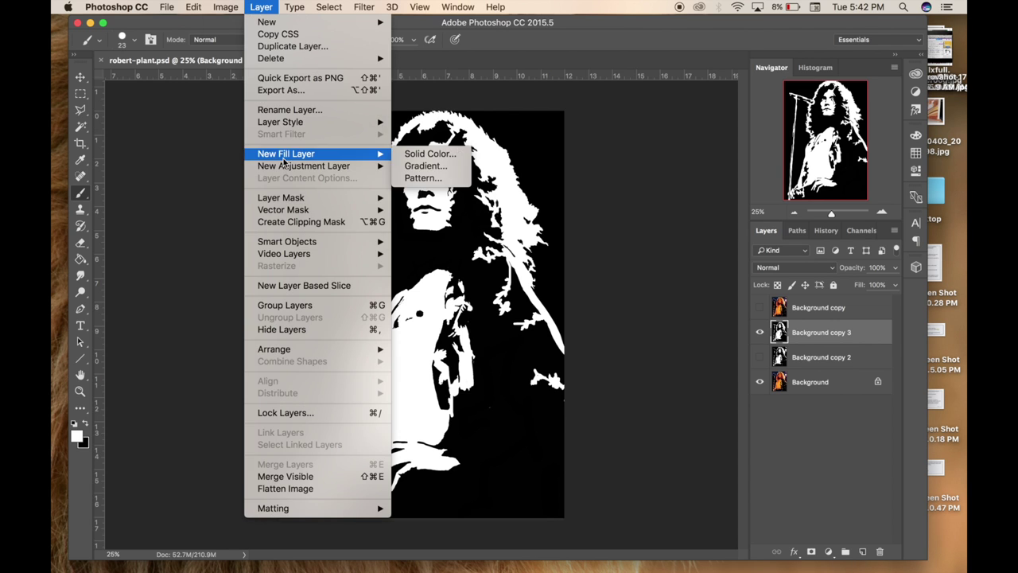
# Enlarge the canvas to 14 by 19 inches with the white background colour as the extension.
pyautogui.click(85, 423)
pyautogui.click(84, 423)
pyautogui.click(229, 7)
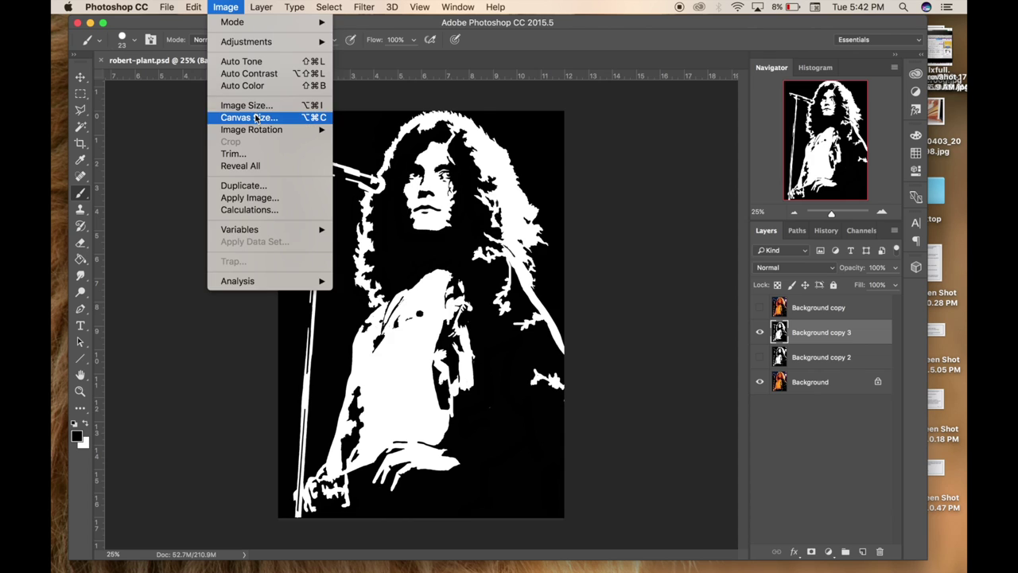
pyautogui.click(251, 117)
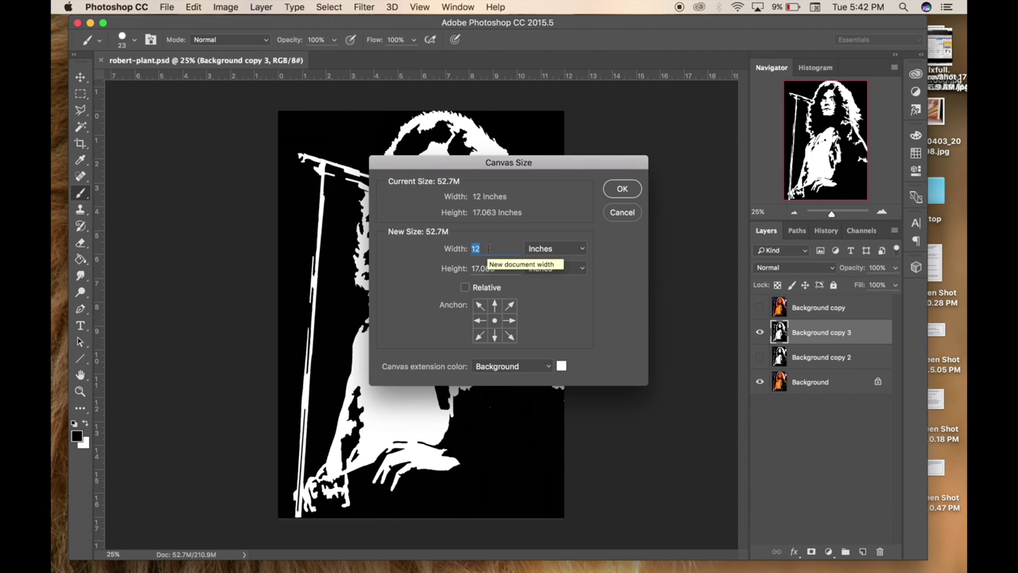
pyautogui.write('14')
pyautogui.press('Tab')
pyautogui.write('19')
pyautogui.click(616, 197)
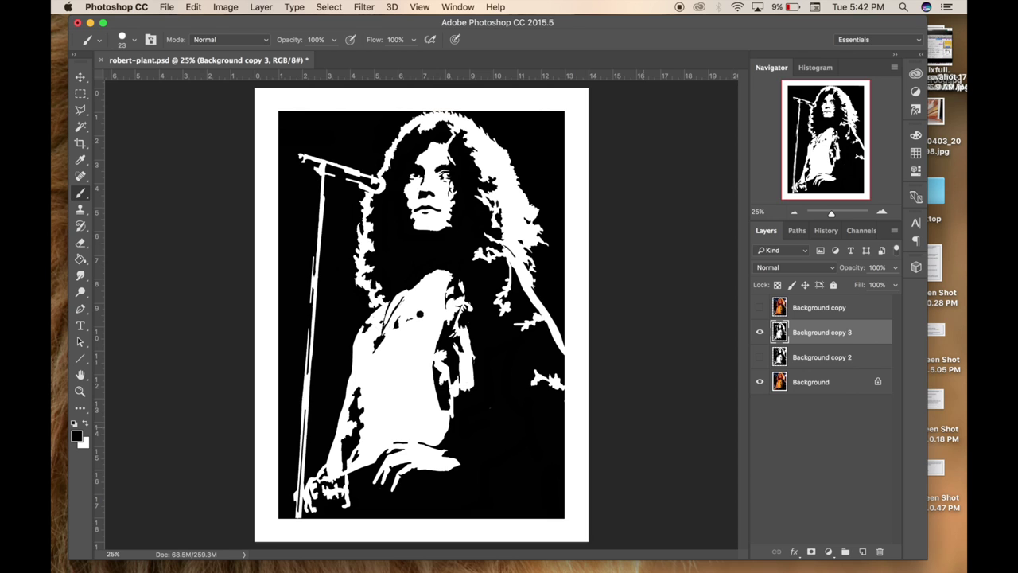
# Hide the Background layer and fill the transparent border of Background copy 3 with white using the Paint Bucket.
pyautogui.click(759, 382)
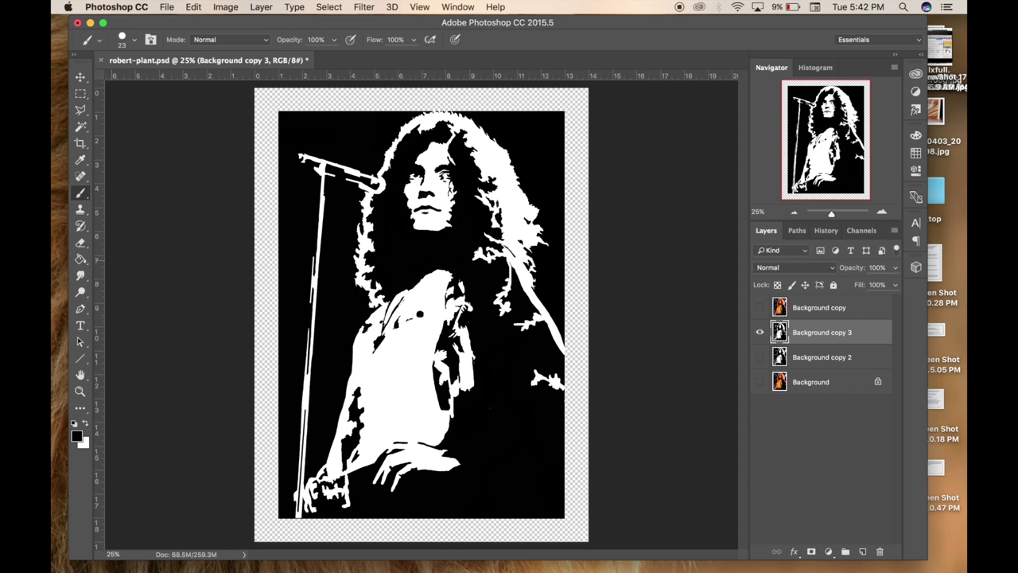
pyautogui.click(81, 259)
pyautogui.click(86, 424)
pyautogui.click(270, 406)
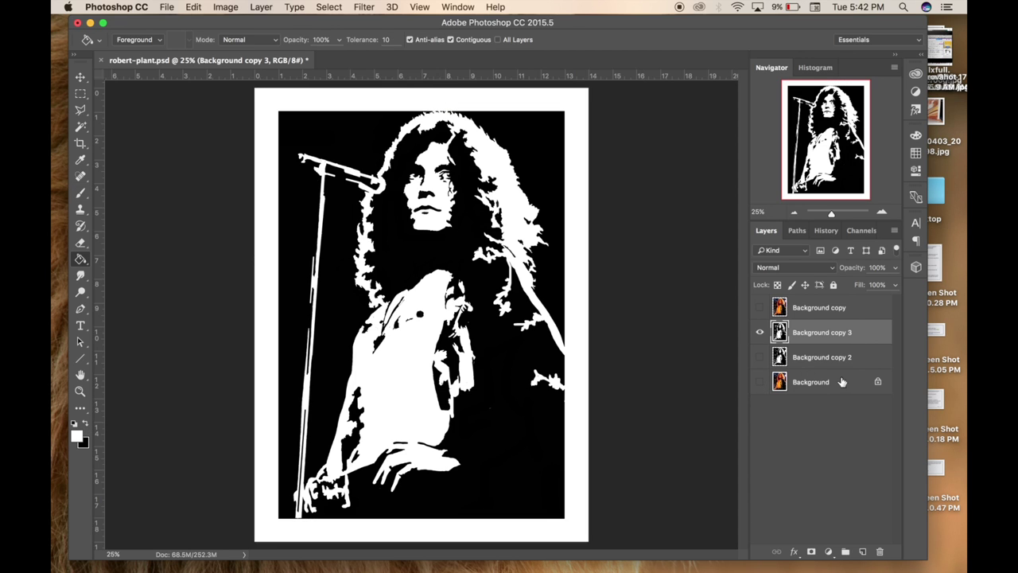
# Crop the canvas to narrow the white border evenly around the picture, and return to the Brush tool.
pyautogui.click(82, 143)
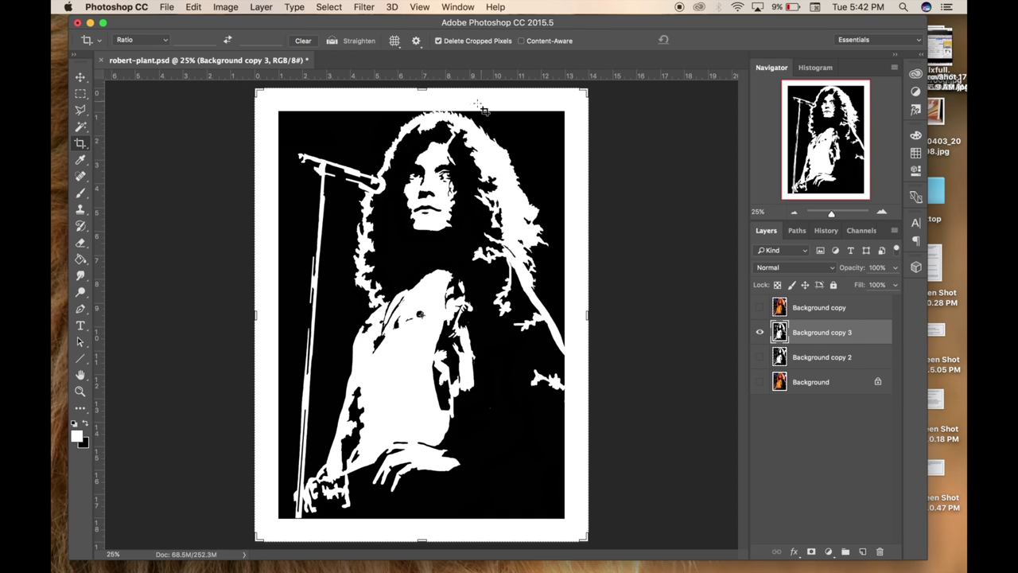
pyautogui.moveTo(257, 91); pyautogui.dragTo(269, 101)
pyautogui.press('Return')
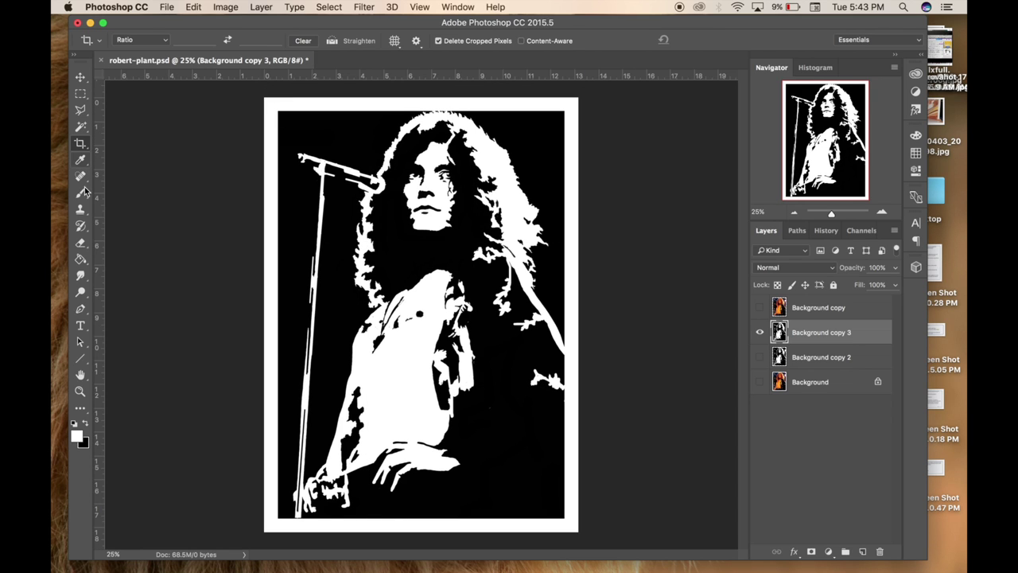
pyautogui.click(80, 193)
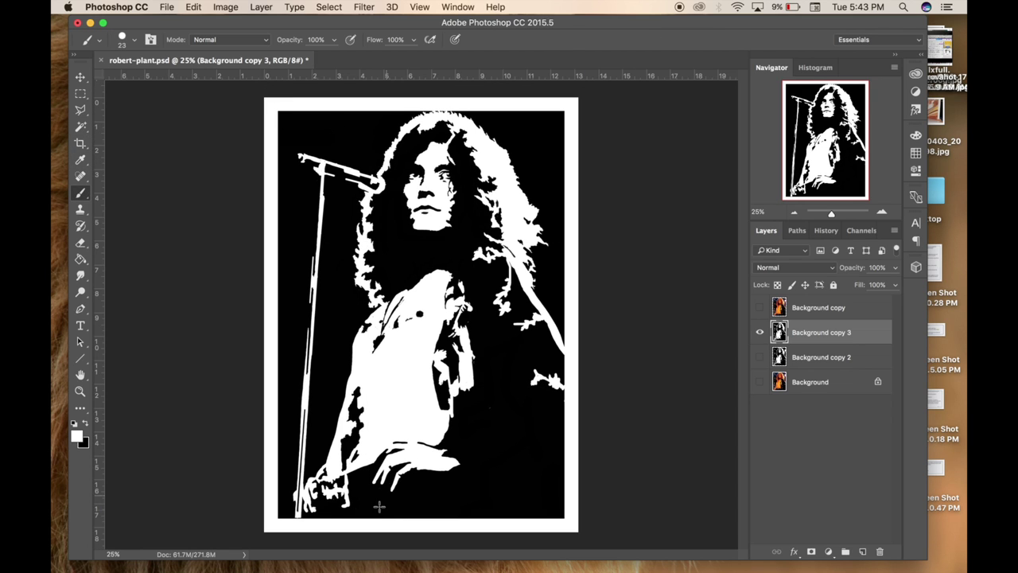
# Select the connected white area and border of Background copy 3 with the Magic Wand.
pyautogui.rightClick(302, 521)
pyautogui.click(384, 158)
pyautogui.click(273, 332)
pyautogui.press('w')
pyautogui.click(407, 356)
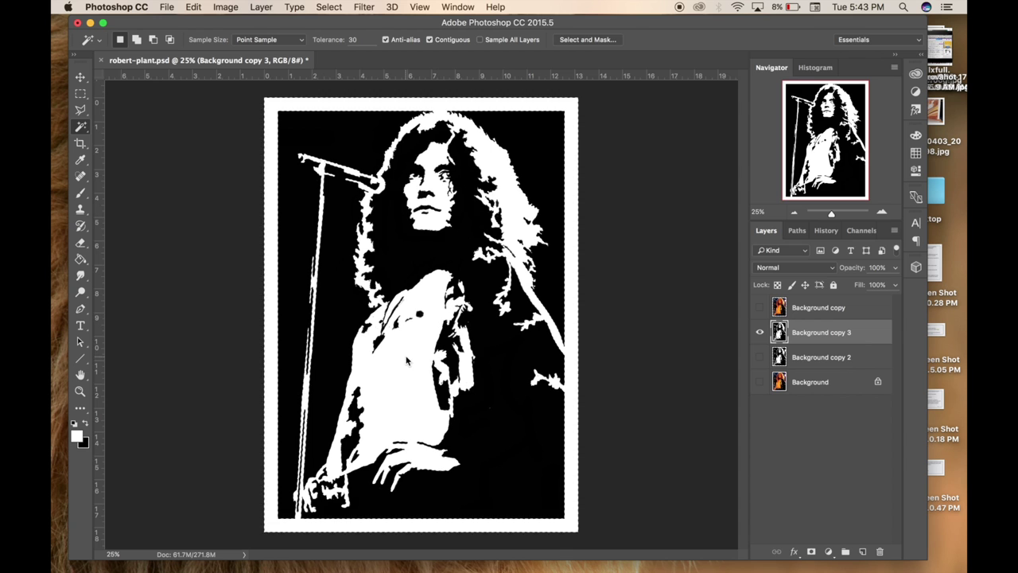
# Colorize the selected white area orange with Hue/Saturation, setting saturation to 98 and lightness to -24.
pyautogui.press('super+u')
pyautogui.click(764, 186)
pyautogui.click(902, 191)
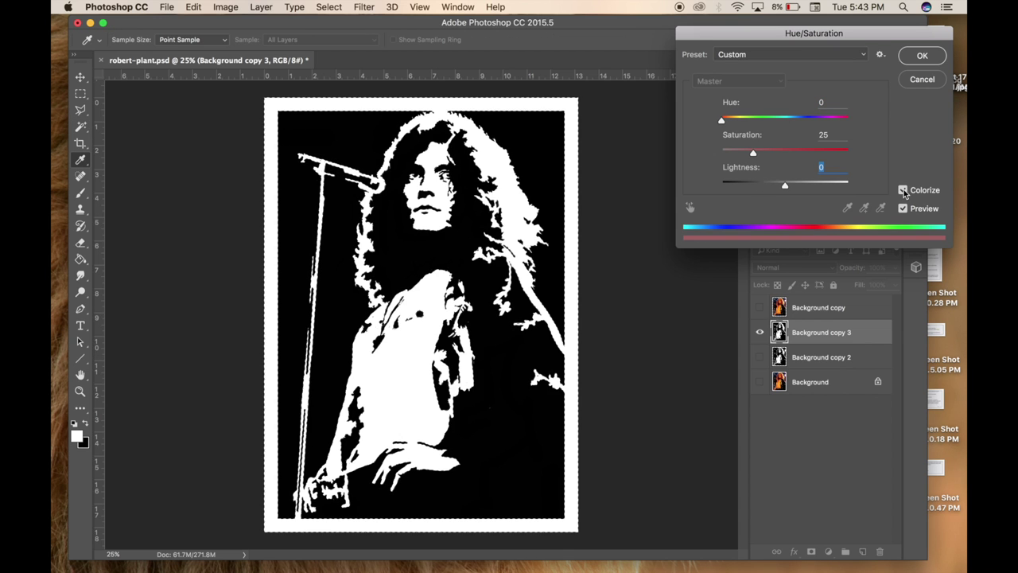
pyautogui.click(770, 184)
pyautogui.click(844, 151)
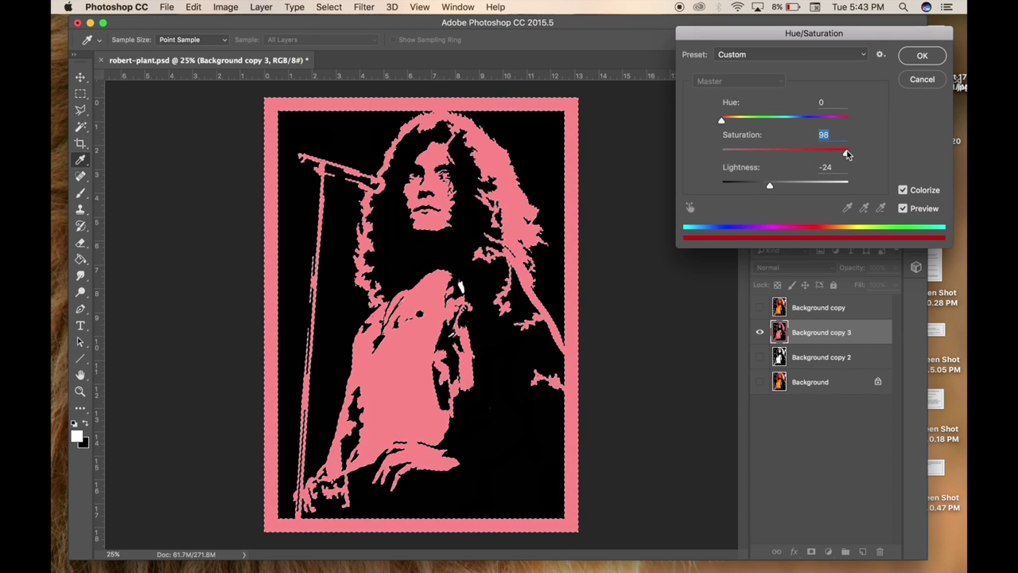
pyautogui.click(787, 118)
pyautogui.moveTo(786, 118); pyautogui.dragTo(730, 119)
pyautogui.click(921, 55)
# Inspect the figure's chest for unconnected white pieces, revert the orange colouring through the history, and clear the selection.
pyautogui.press('super+plus')
pyautogui.press('super+plus')
pyautogui.press('super+plus')
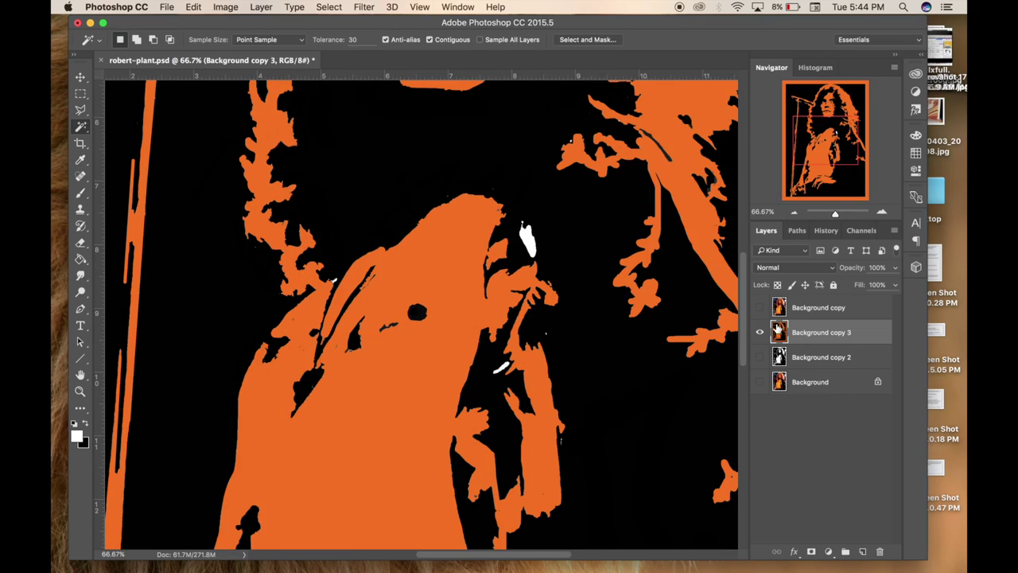
pyautogui.click(825, 231)
pyautogui.click(806, 509)
pyautogui.press('super+d')
# Connect the isolated white pieces beside the figure's chest to the rest of the pattern with white Brush strokes.
pyautogui.press('b')
pyautogui.rightClick(529, 274)
pyautogui.moveTo(549, 151); pyautogui.dragTo(541, 152)
pyautogui.moveTo(531, 245); pyautogui.dragTo(530, 272)
pyautogui.press('x')
pyautogui.press('x')
pyautogui.click(498, 208)
pyautogui.click(500, 213)
# Touch up small spots on Background copy 3 with black Brush dabs, reducing the brush size to 11.
pyautogui.scroll(10, 497, 213)
pyautogui.press('x')
pyautogui.click(345, 416)
pyautogui.click(435, 414)
pyautogui.scroll(-5, 437, 409)
pyautogui.rightClick(443, 315)
pyautogui.moveTo(458, 152); pyautogui.dragTo(454, 151)
pyautogui.click(444, 312)
pyautogui.click(443, 310)
pyautogui.click(443, 314)
# Compare Background copy 3 with the original photo and add a short white Brush stroke to the pattern.
pyautogui.click(766, 230)
pyautogui.click(760, 333)
pyautogui.click(759, 332)
pyautogui.press('x')
pyautogui.moveTo(348, 403); pyautogui.dragTo(352, 412)
pyautogui.click(932, 47)
pyautogui.press('super+minus')
pyautogui.press('super+minus')
pyautogui.press('super+minus')
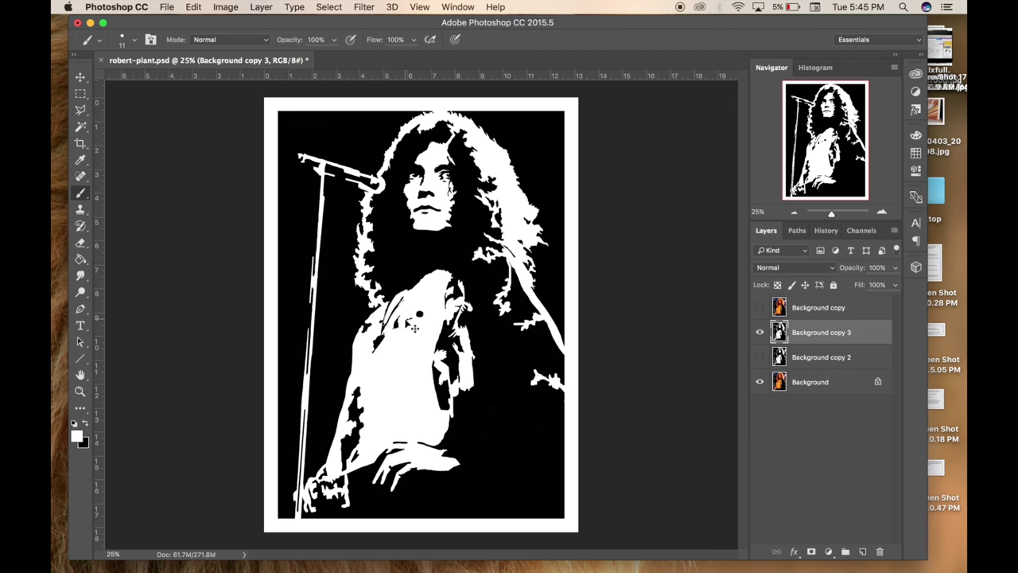
# Save the document and compare the finished pattern with the original photo by toggling Background copy 3's visibility.
pyautogui.press('super+s')
pyautogui.click(761, 332)
pyautogui.click(760, 333)
pyautogui.click(760, 332)
pyautogui.click(760, 332)
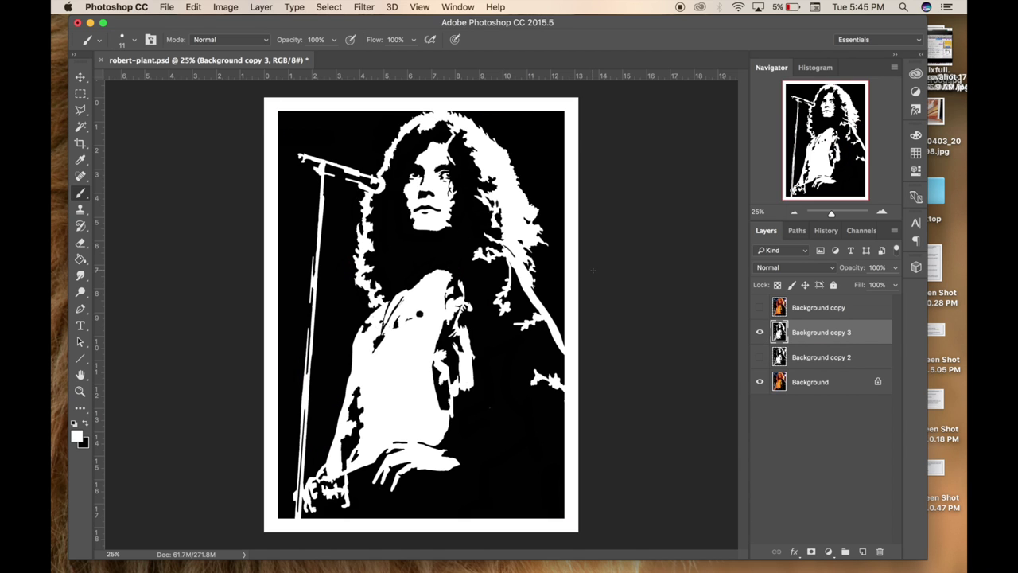